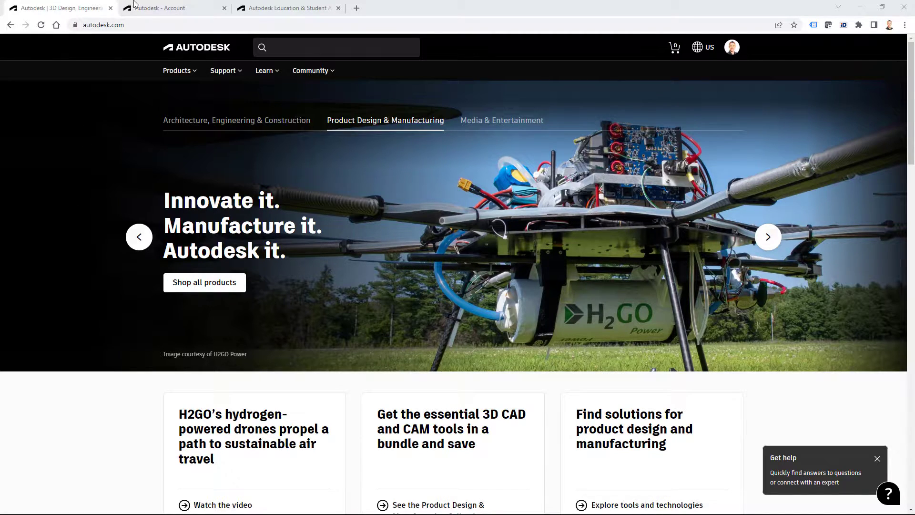
# Show the Autodesk Account's Products and Services page listing its 44 products
pyautogui.click(155, 8)
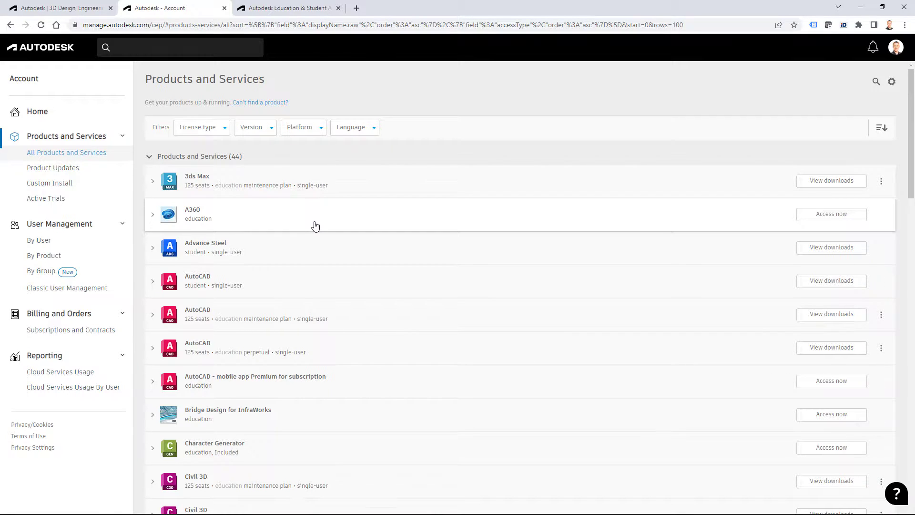
# Switch to the Autodesk Education tab offering free one-year educational access
pyautogui.click(287, 12)
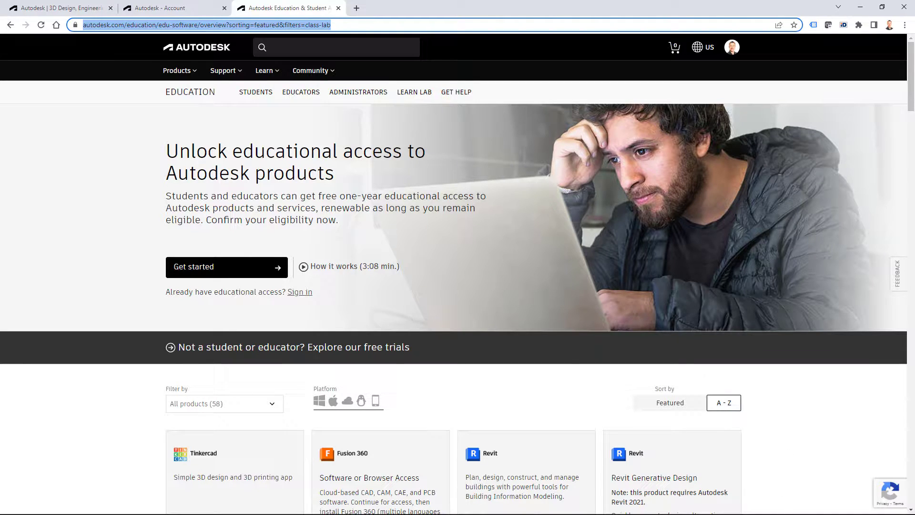
pyautogui.click(782, 504)
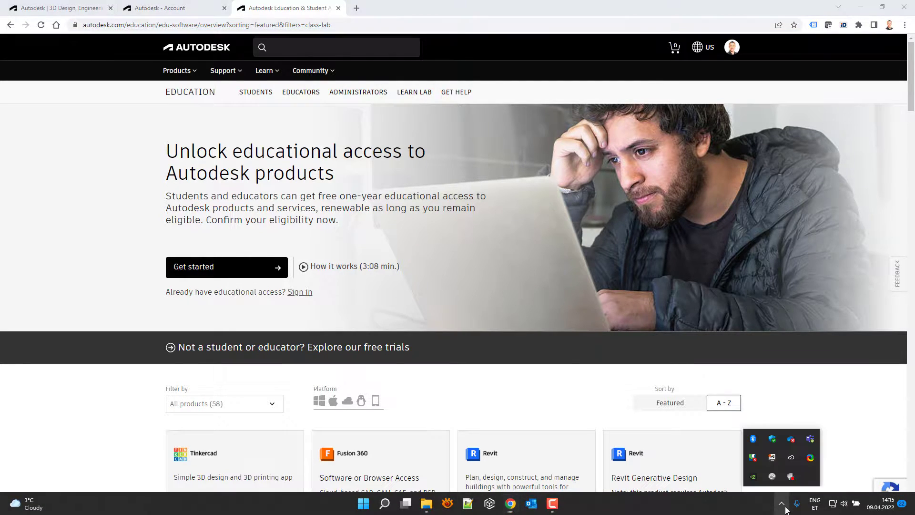
pyautogui.click(772, 457)
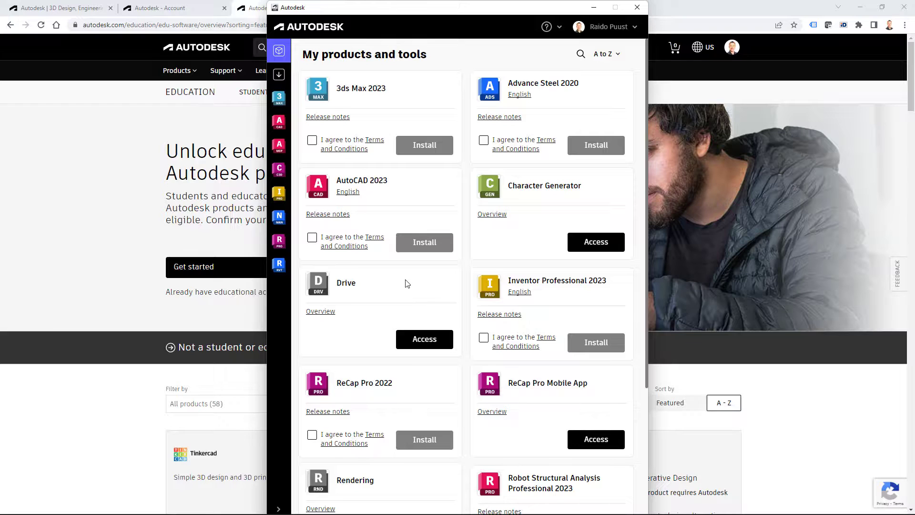
pyautogui.click(595, 7)
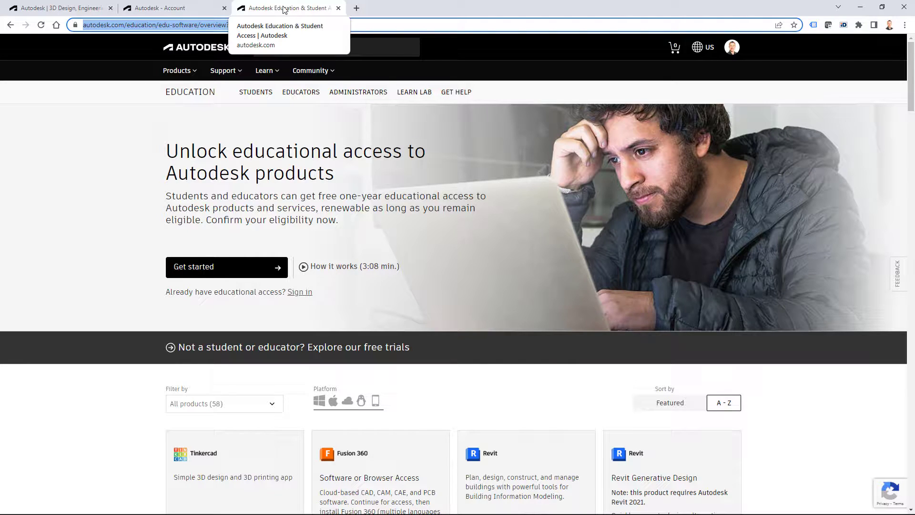
pyautogui.click(80, 137)
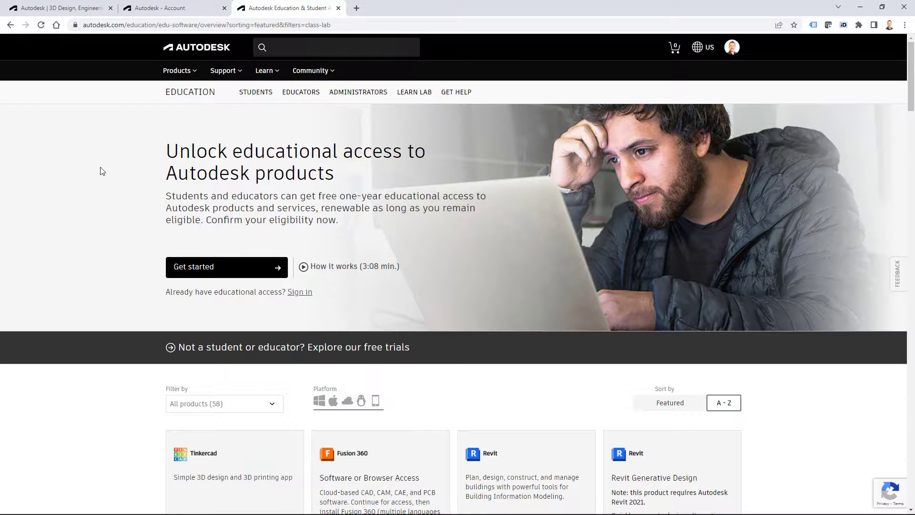
# Return to the Autodesk homepage and go to autodesk.com/revit for Revit subscription pricing
pyautogui.click(62, 8)
pyautogui.moveTo(86, 129)
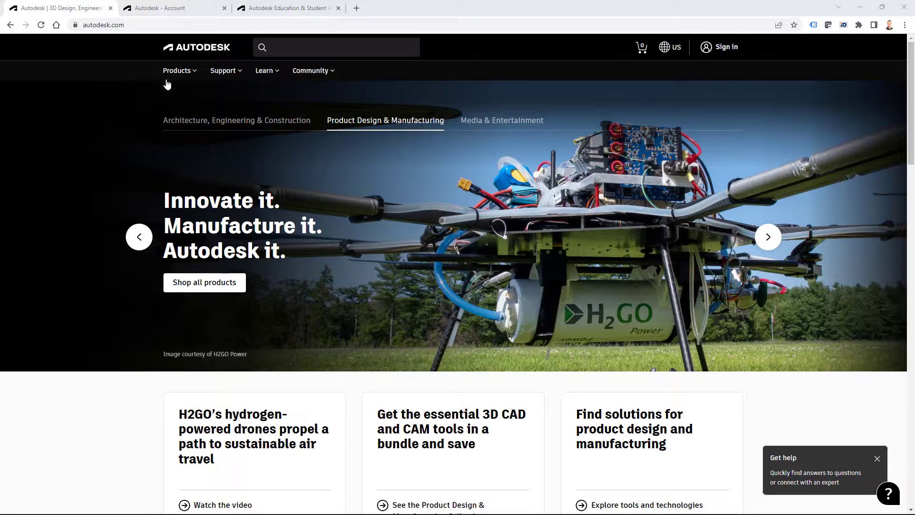
pyautogui.click(192, 71)
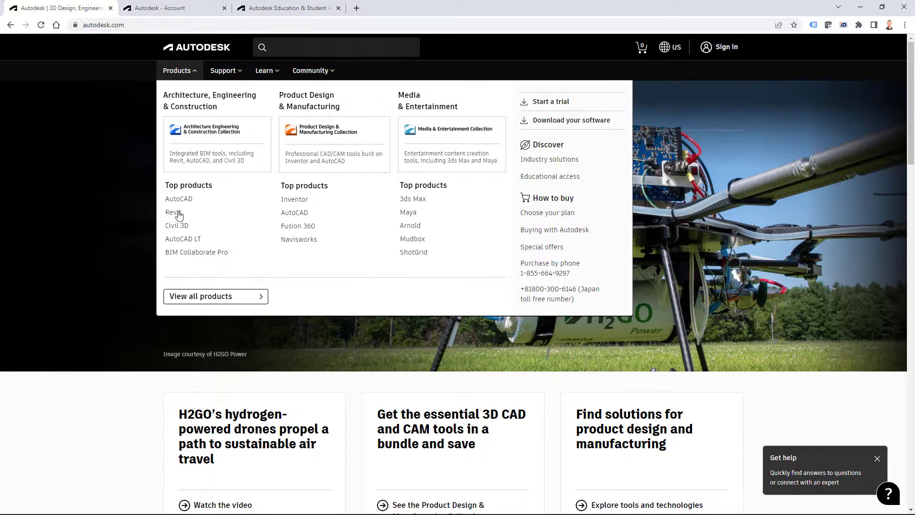
pyautogui.click(149, 25)
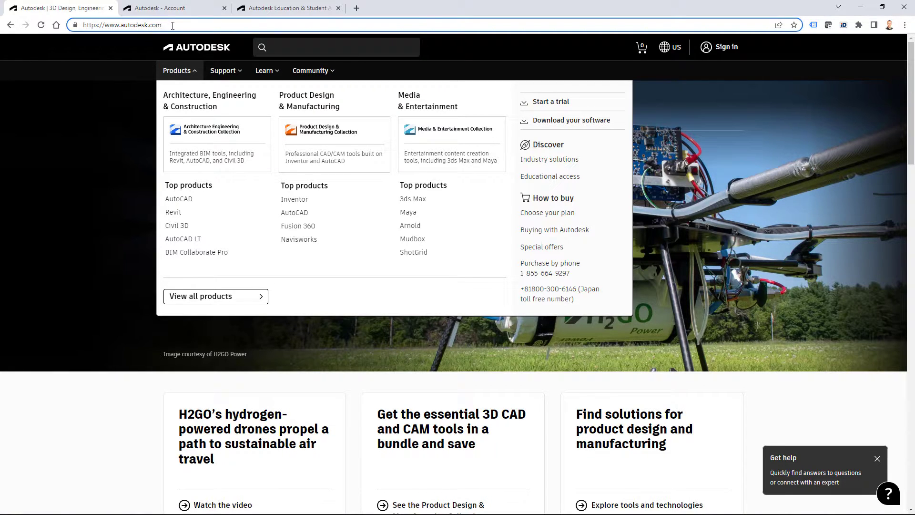
pyautogui.write('/')
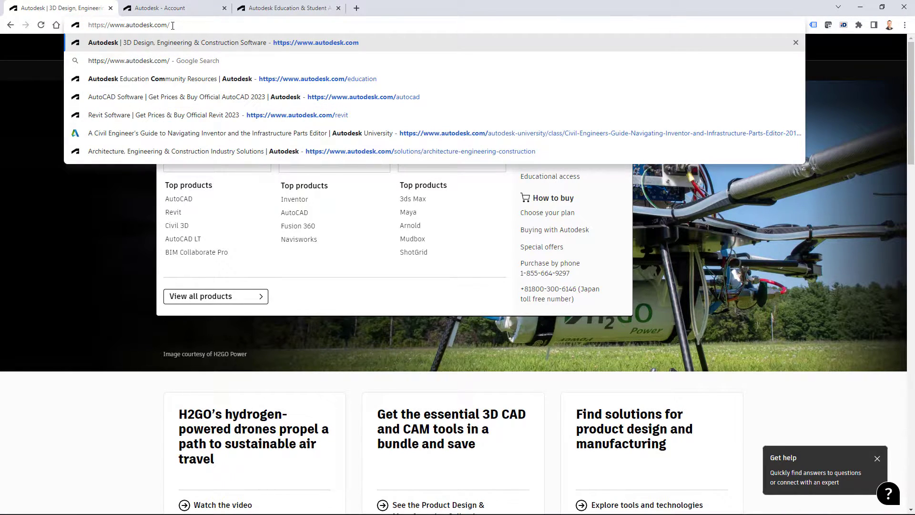
pyautogui.write('revit')
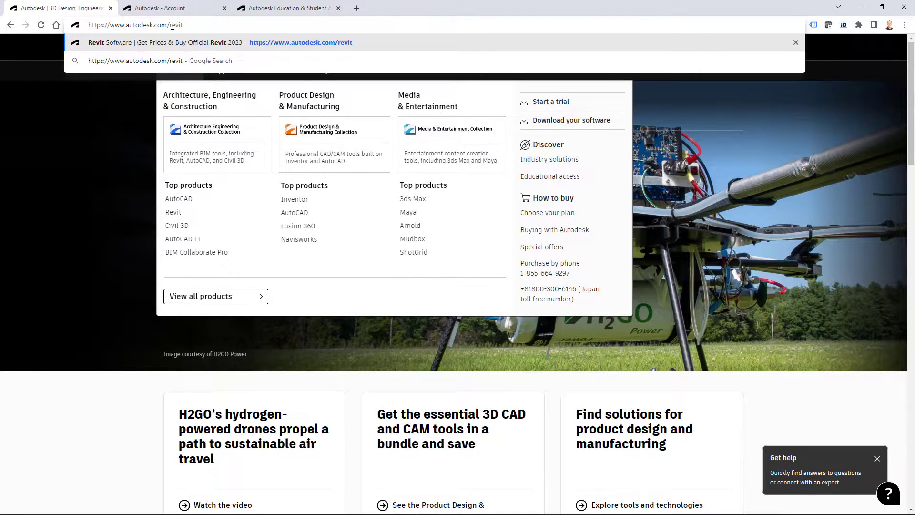
pyautogui.press('Return')
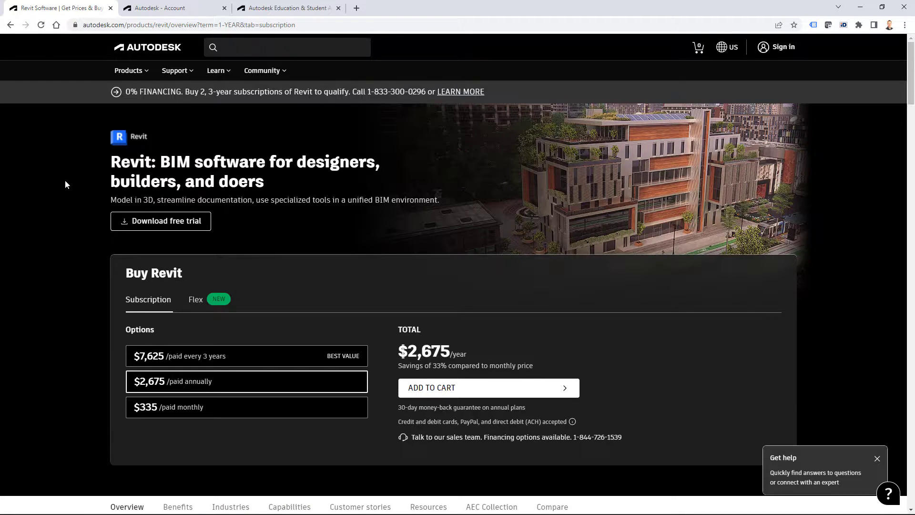
# Start the Revit free trial download, reaching its sign-in page
pyautogui.click(160, 221)
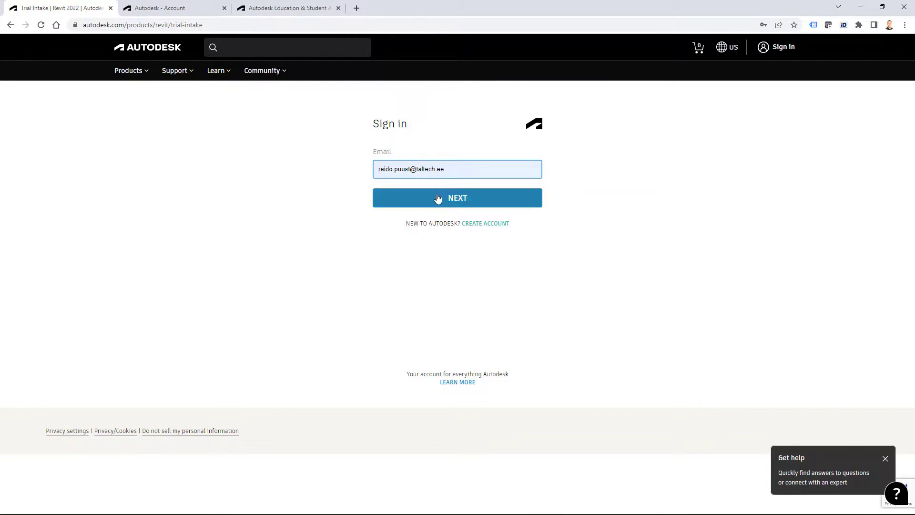
# Submit the account e-mail and sign in to the Autodesk account
pyautogui.click(471, 177)
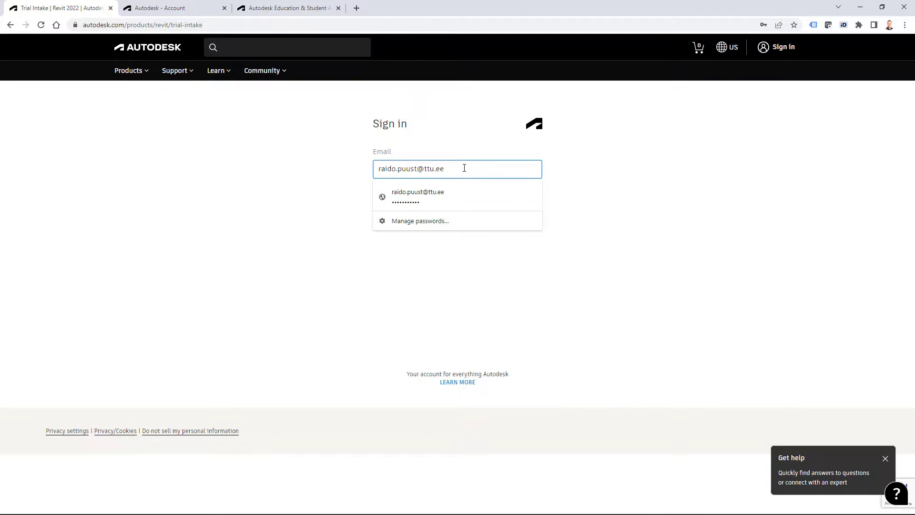
pyautogui.press('Return')
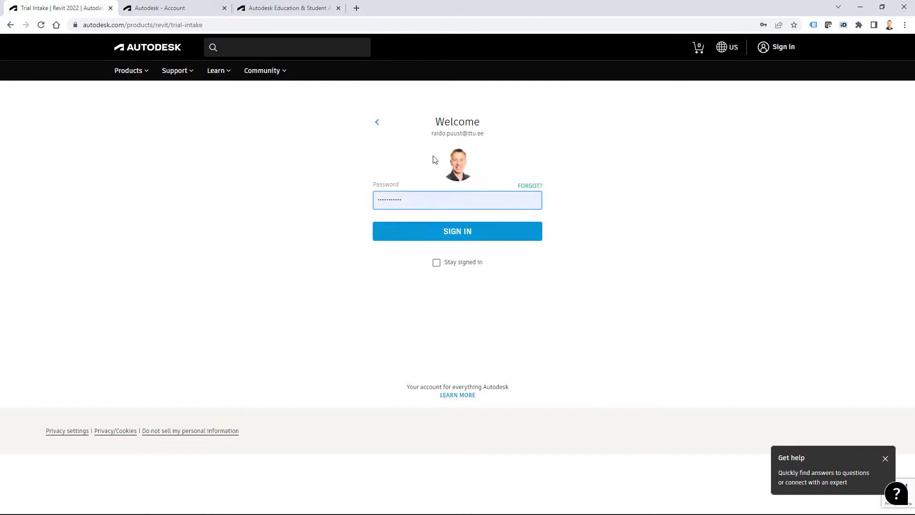
pyautogui.click(447, 231)
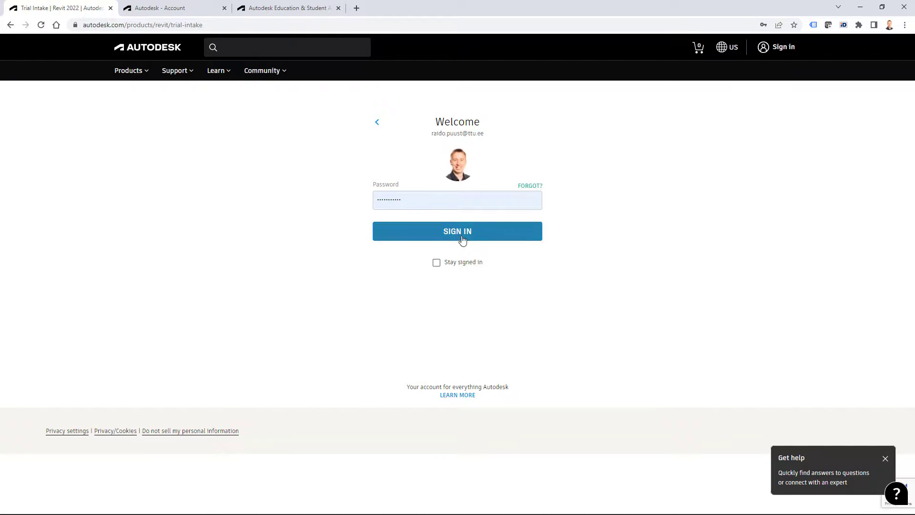
pyautogui.click(460, 236)
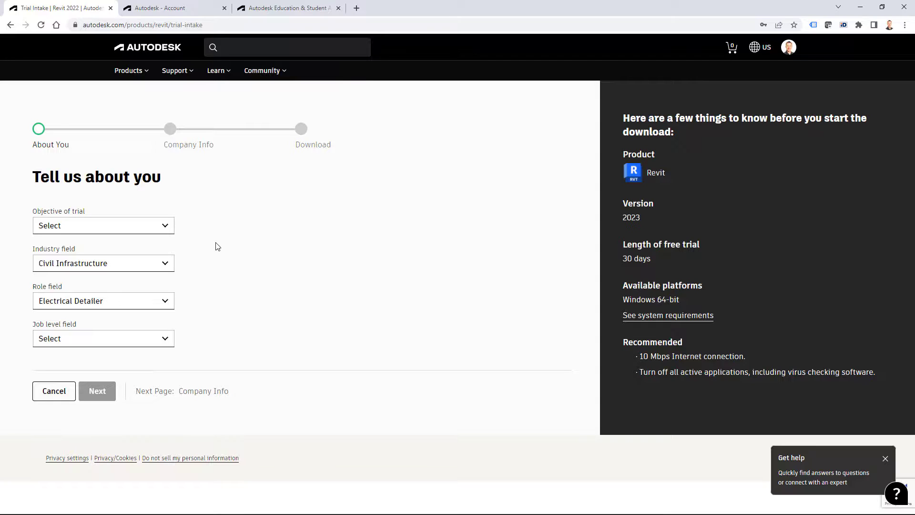
# Choose the existing-subscription trial objective and Civil Infrastructure industry, then continue to Company Info
pyautogui.click(83, 227)
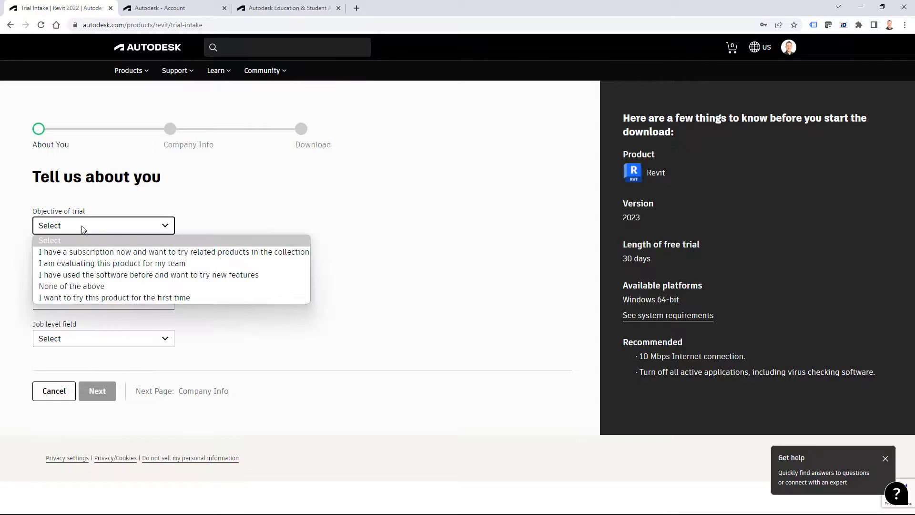
pyautogui.click(115, 251)
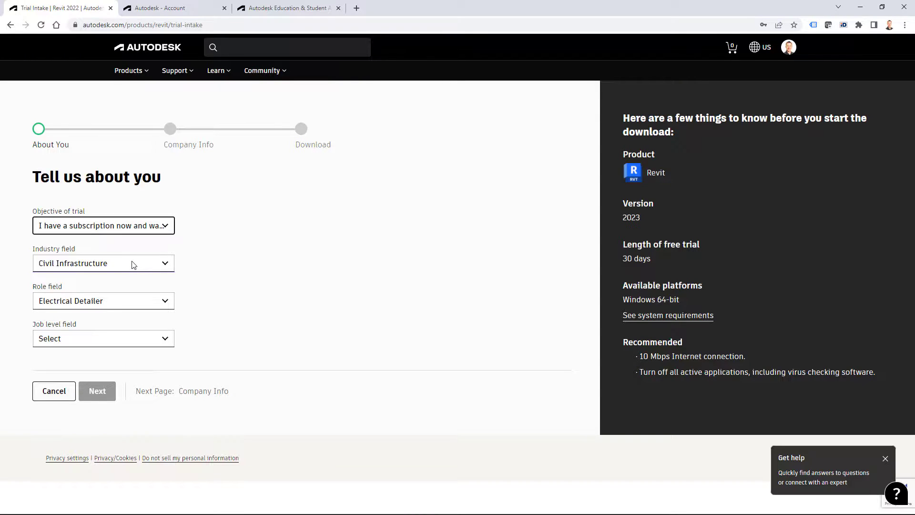
pyautogui.click(134, 265)
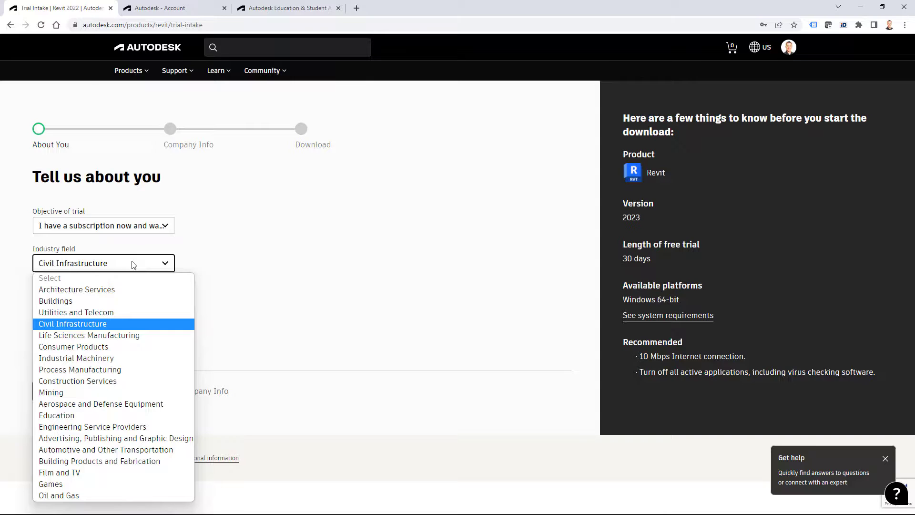
pyautogui.click(134, 265)
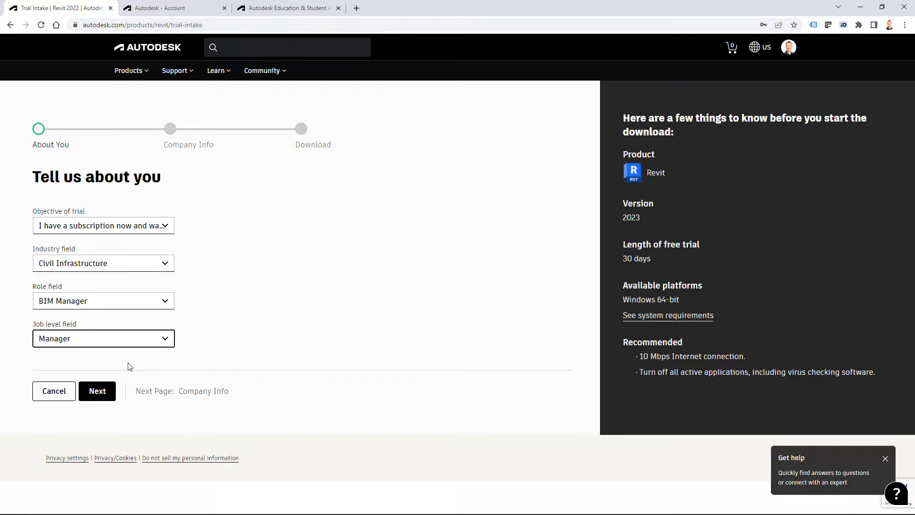
pyautogui.click(102, 396)
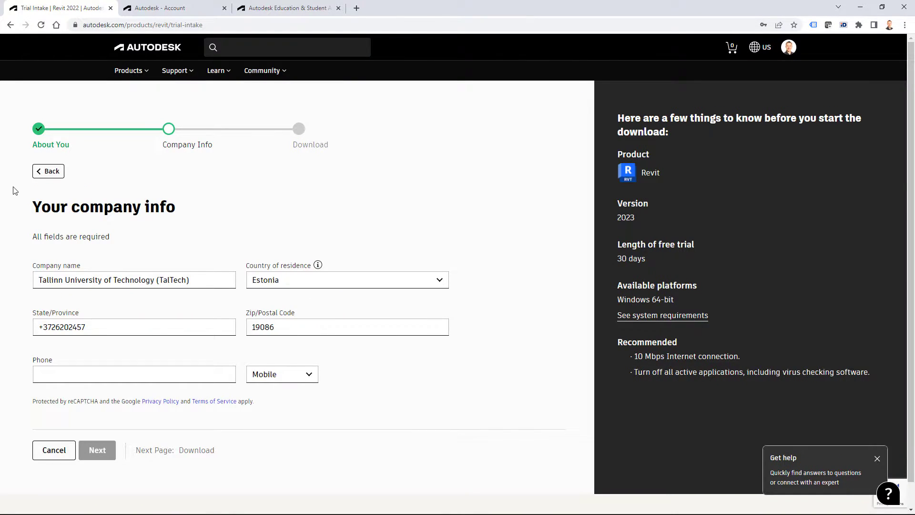
# Autofill the company info form with saved address details and continue to the Download step
pyautogui.click(85, 327)
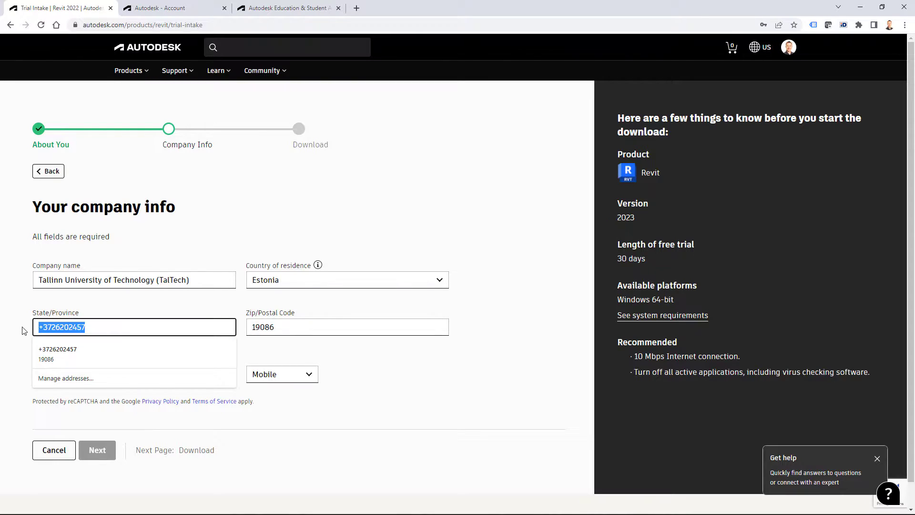
pyautogui.press('Return')
pyautogui.click(103, 455)
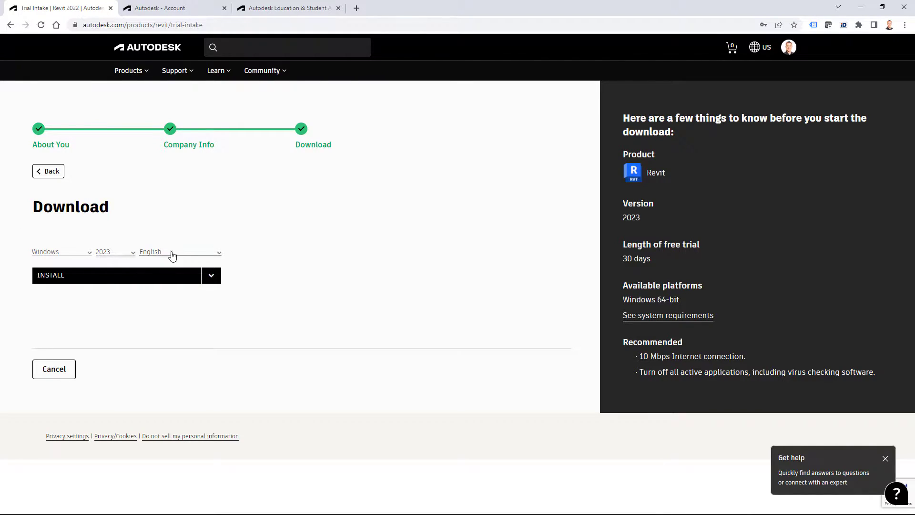
# Keep Windows, 2023 and English, and choose to download the Revit installer
pyautogui.click(220, 256)
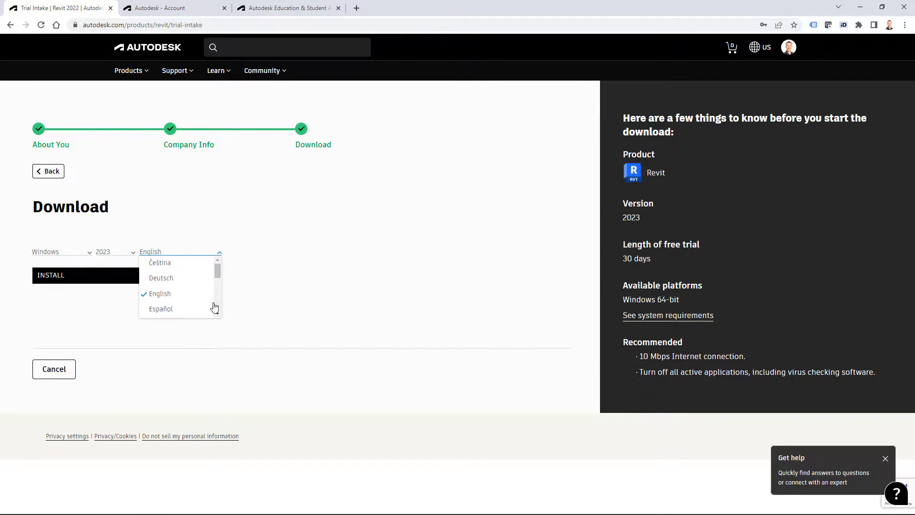
pyautogui.click(234, 257)
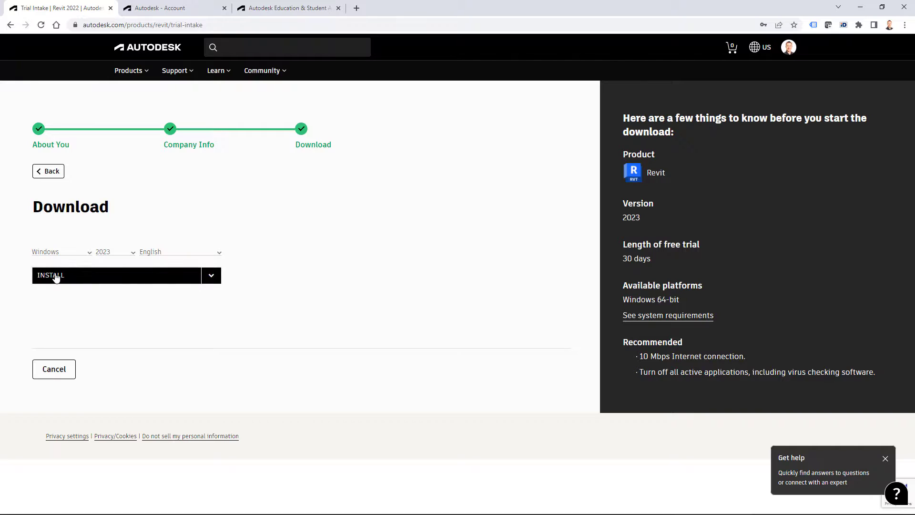
pyautogui.click(212, 278)
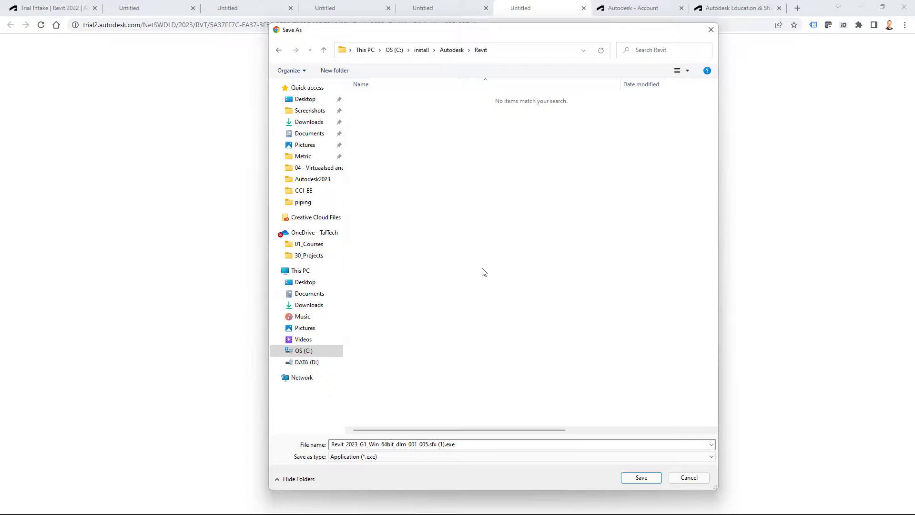
# Remove the ' (1)' suffix and save installer parts 001 through 005 into the Revit2023 folder
pyautogui.click(466, 445)
pyautogui.press('Left')
pyautogui.press('Left')
pyautogui.press('Left')
pyautogui.press('Left')
pyautogui.press('BackSpace')
pyautogui.press('BackSpace')
pyautogui.press('BackSpace')
pyautogui.press('BackSpace')
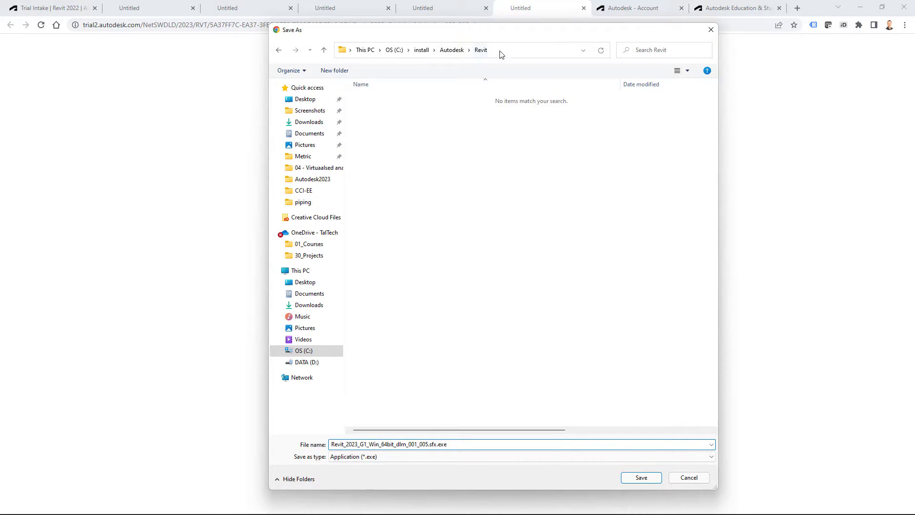
pyautogui.click(641, 478)
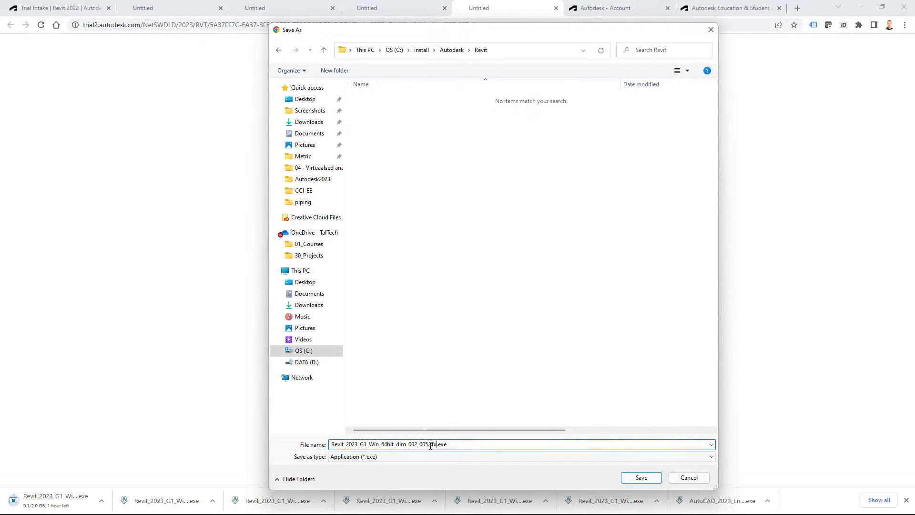
pyautogui.click(642, 477)
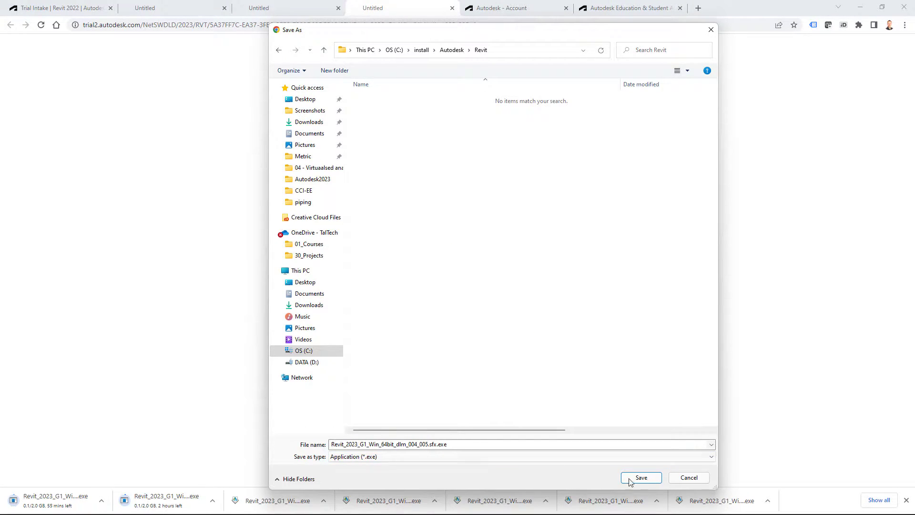
pyautogui.click(642, 478)
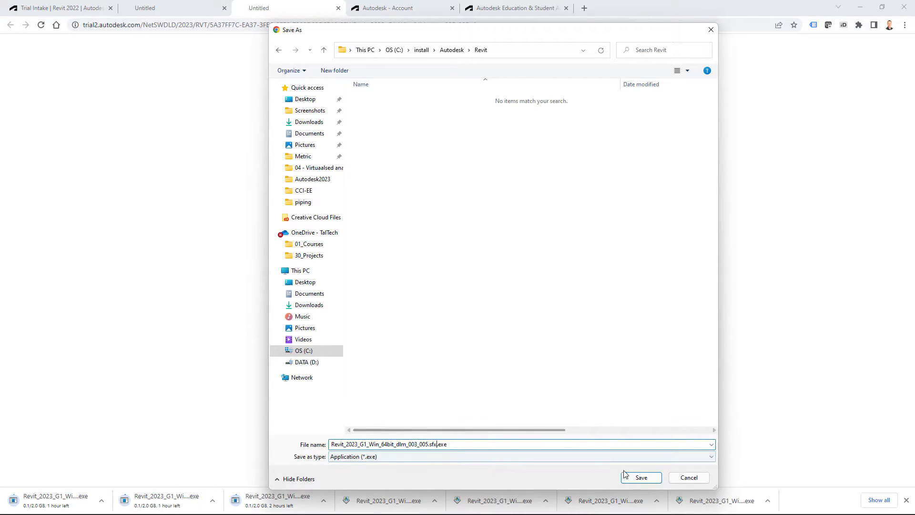
pyautogui.click(648, 479)
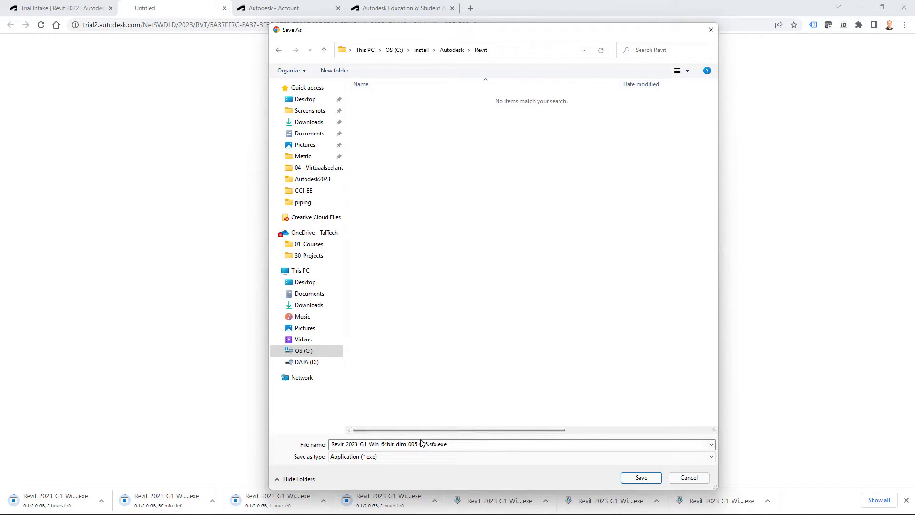
pyautogui.click(643, 479)
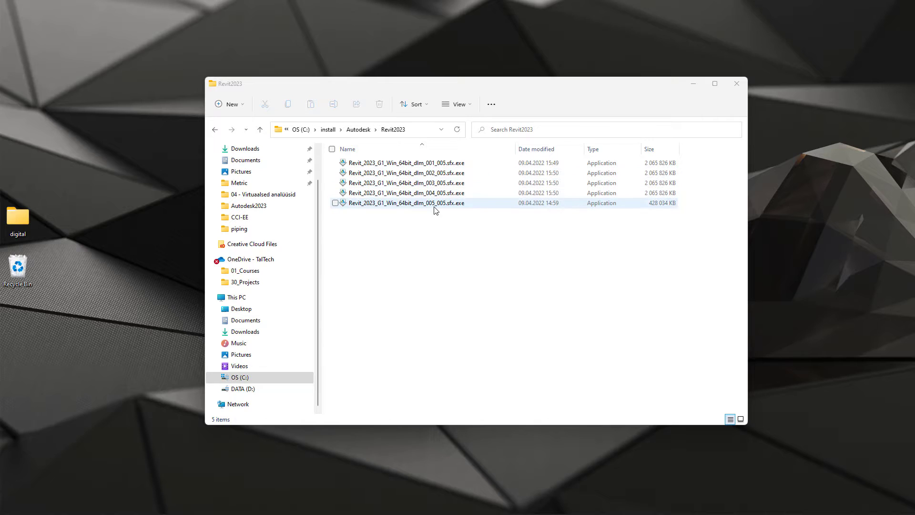
# Run Revit_2023_G1_Win_64bit_dlm_001_005.sfx.exe to start self-extraction
pyautogui.click(437, 164)
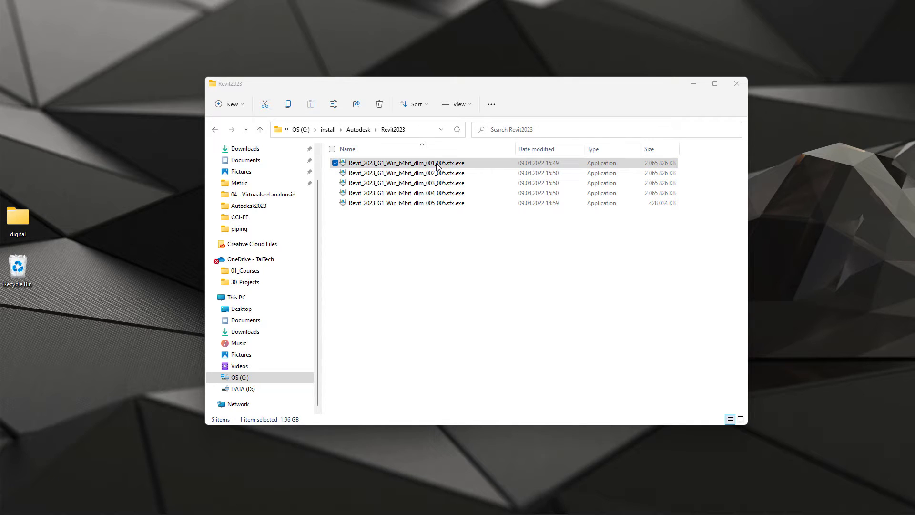
pyautogui.doubleClick(438, 164)
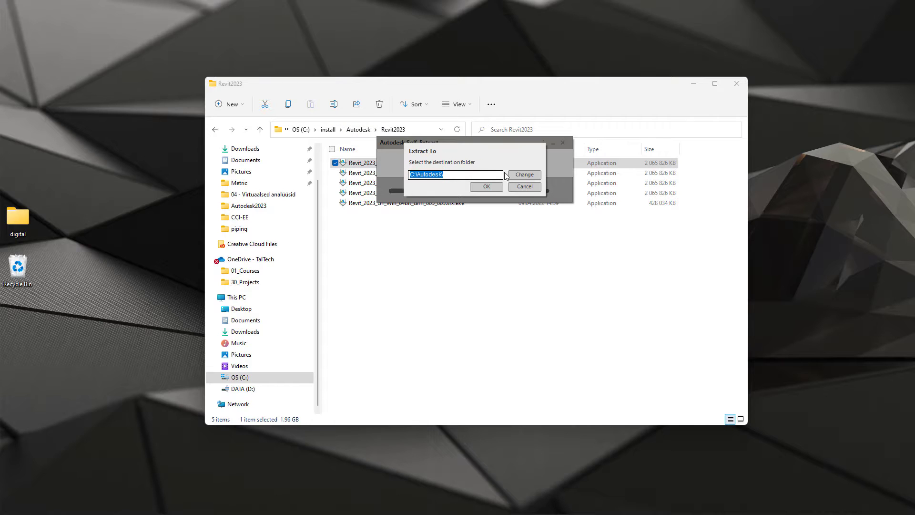
# Extract the Revit 2023 installer into the Revit2023 folder and move the progress window aside
pyautogui.click(527, 175)
pyautogui.click(486, 186)
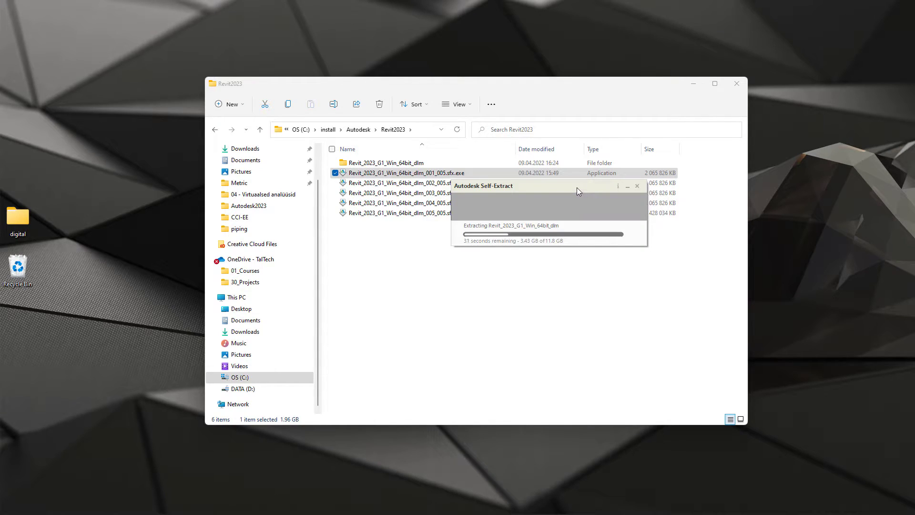
pyautogui.moveTo(576, 187); pyautogui.dragTo(599, 241)
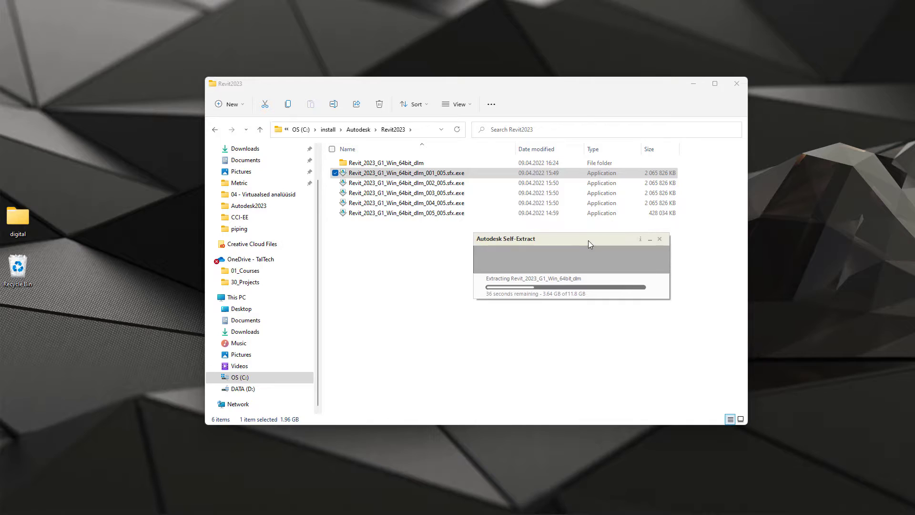
pyautogui.click(437, 176)
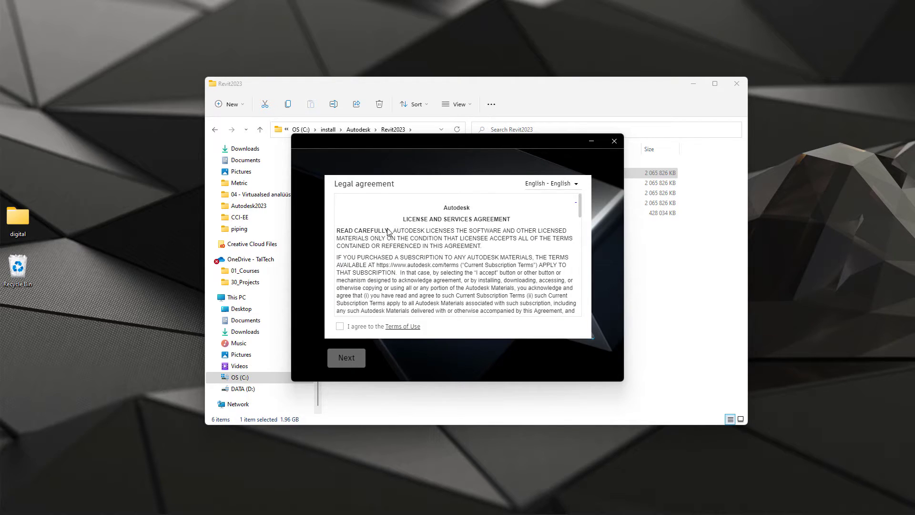
# Accept the Revit 2023 Terms of Use and install to the default Program Files and ProgramData locations
pyautogui.click(340, 327)
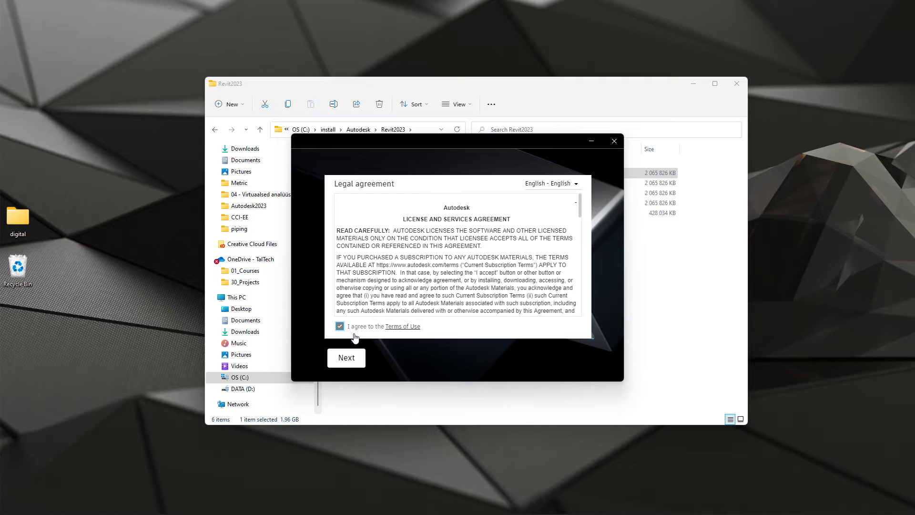
pyautogui.click(349, 358)
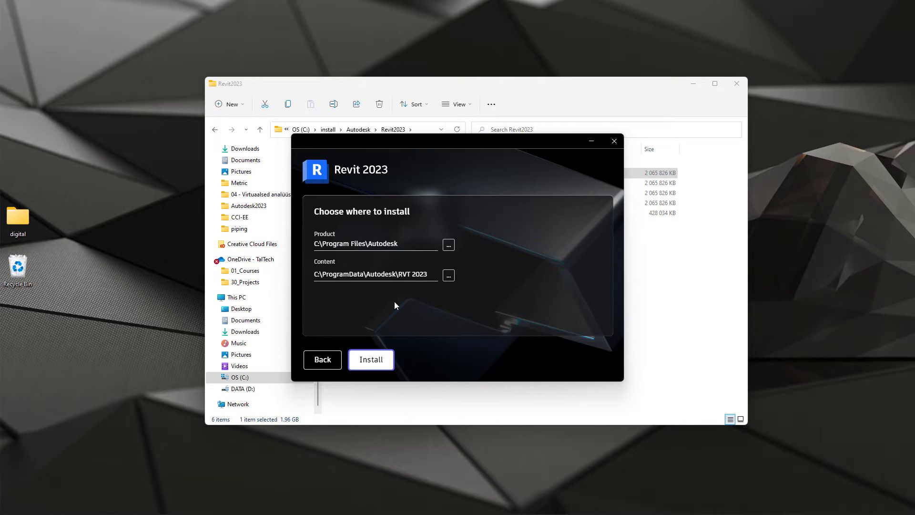
pyautogui.click(372, 364)
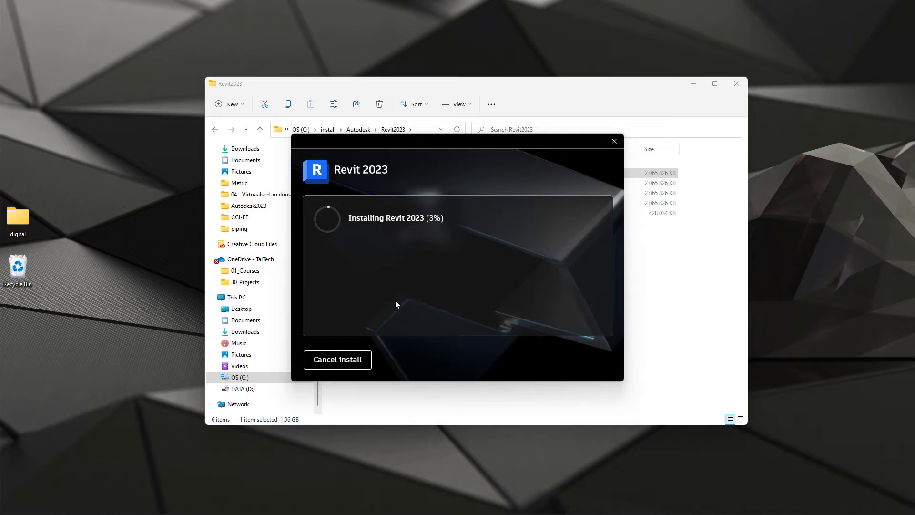
# Open the extracted Revit_2023_G1_Win_64bit_dlm folder, then close the finished Revit 2023 installer
pyautogui.moveTo(426, 150); pyautogui.dragTo(368, 233)
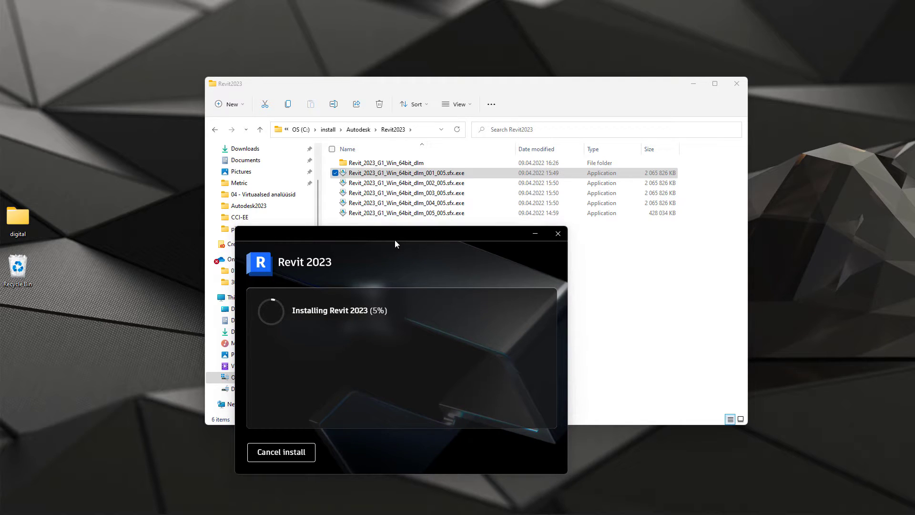
pyautogui.click(401, 164)
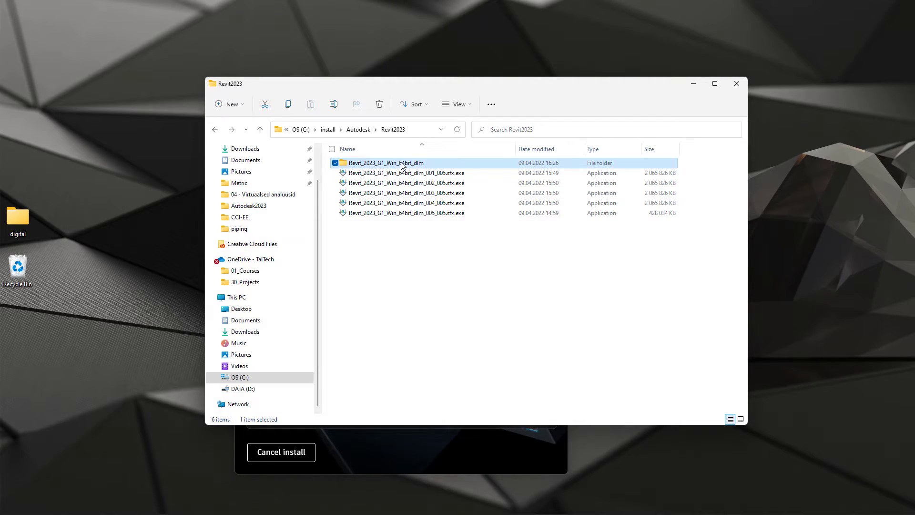
pyautogui.doubleClick(402, 164)
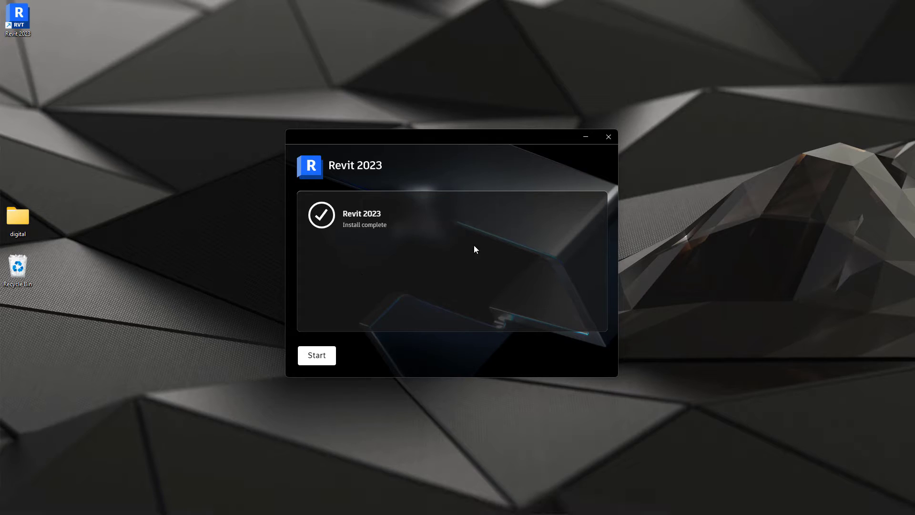
pyautogui.click(609, 137)
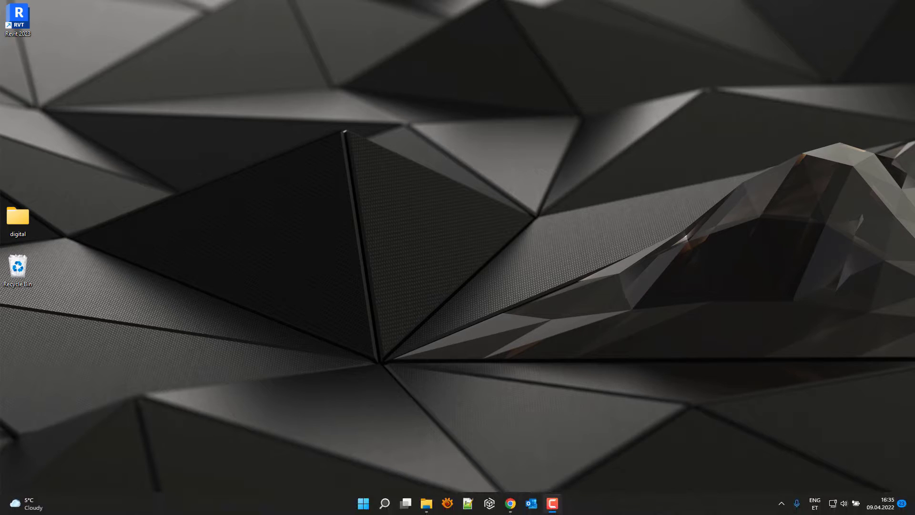
# Search Windows for 'revit' and launch Revit 2023 from the results
pyautogui.click(385, 504)
pyautogui.write('revit')
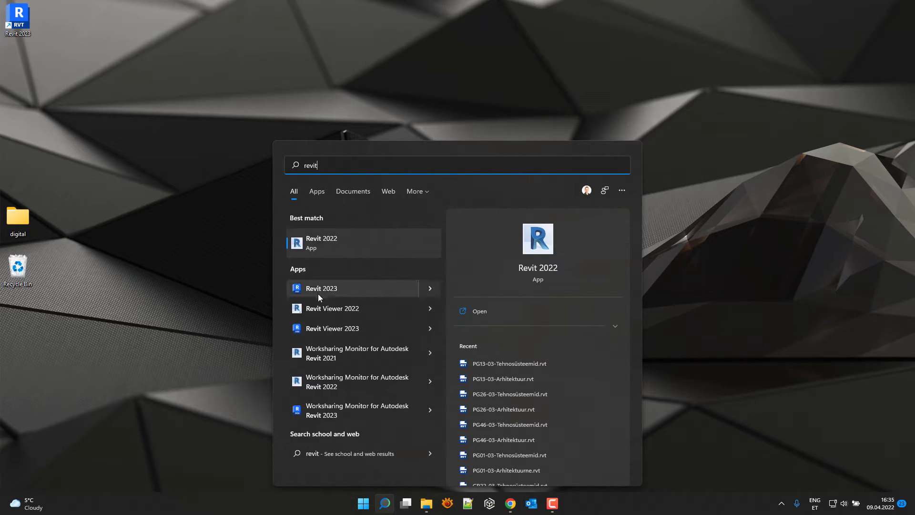
pyautogui.click(320, 290)
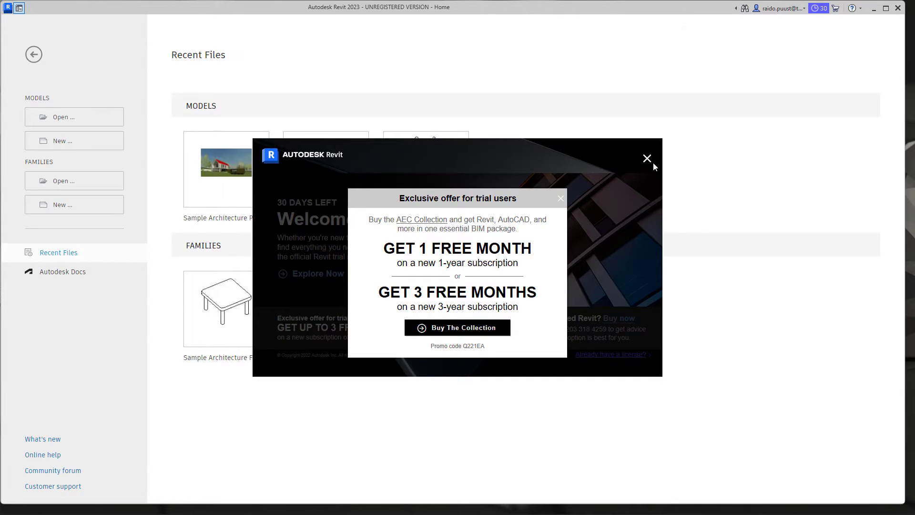
# Dismiss the trial welcome screen and start a new model from the Home page
pyautogui.click(648, 159)
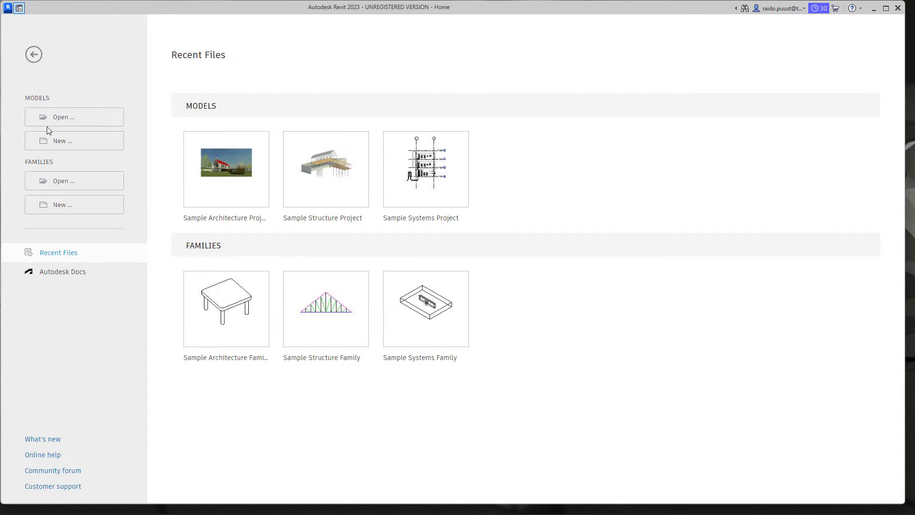
pyautogui.click(64, 144)
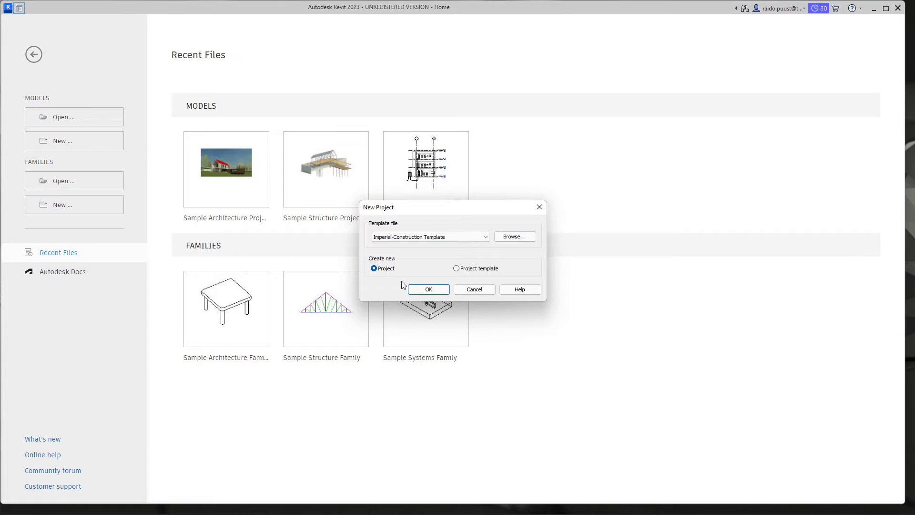
# Create the new project from the Metric-Architectural Template
pyautogui.click(485, 237)
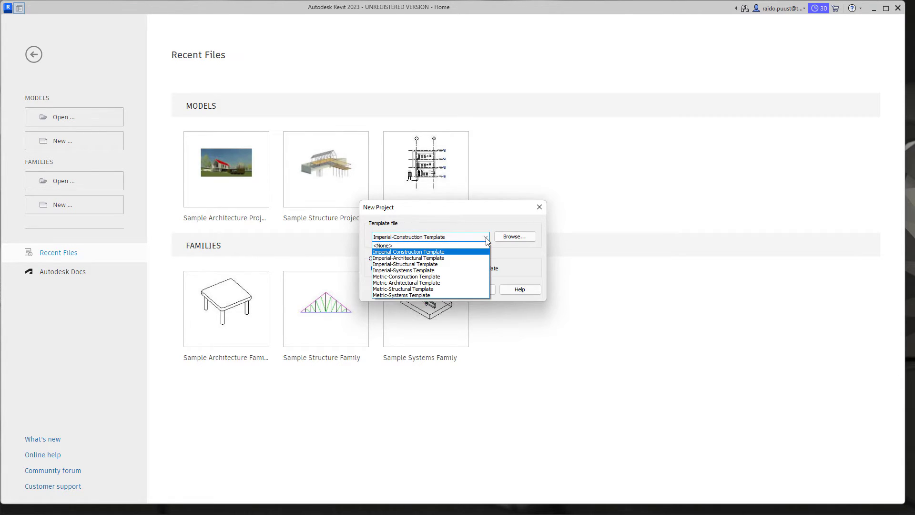
pyautogui.click(406, 283)
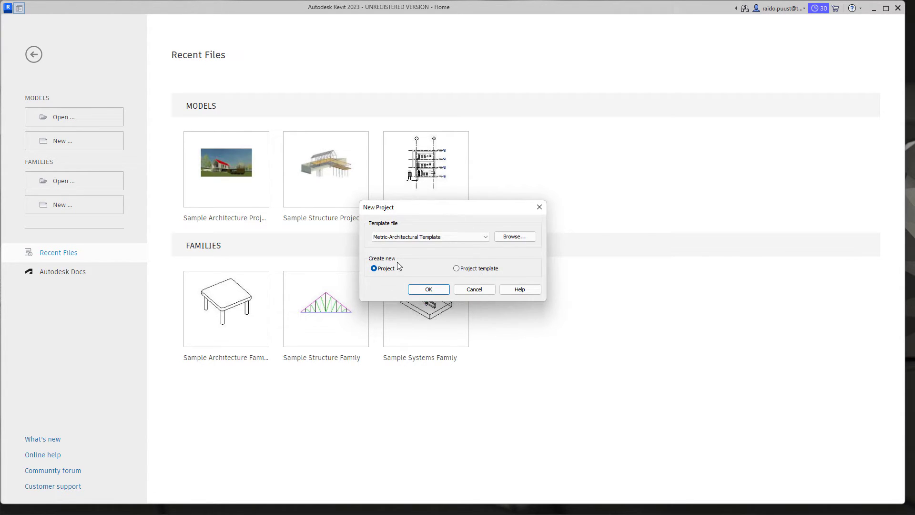
pyautogui.click(428, 290)
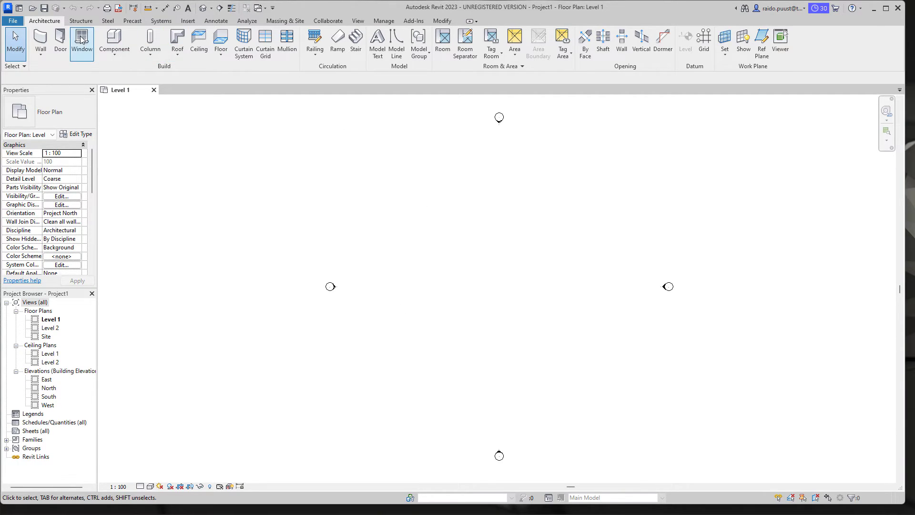
# Browse the Precast and Systems tabs, return to Architecture, and widen the Properties panel
pyautogui.click(132, 20)
pyautogui.click(160, 21)
pyautogui.click(132, 21)
pyautogui.click(45, 21)
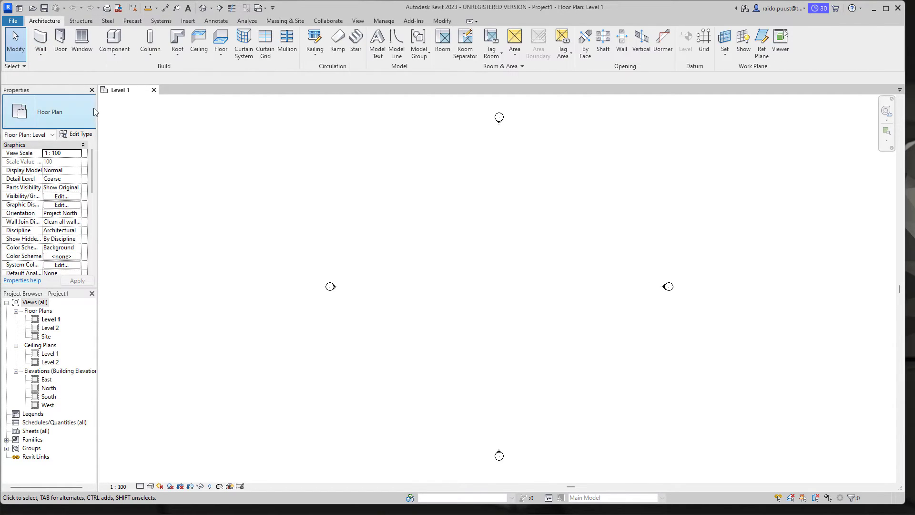
pyautogui.moveTo(97, 107); pyautogui.dragTo(137, 107)
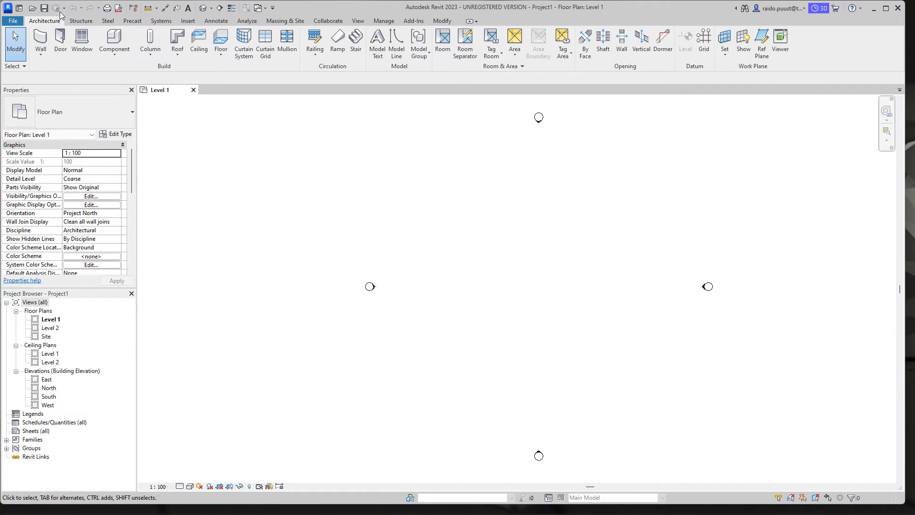
pyautogui.click(13, 21)
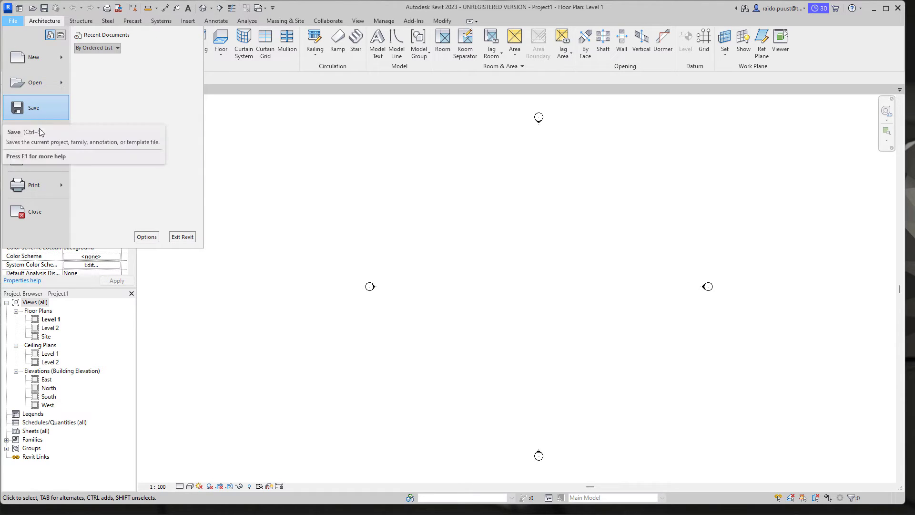
pyautogui.moveTo(40, 138)
pyautogui.click(105, 101)
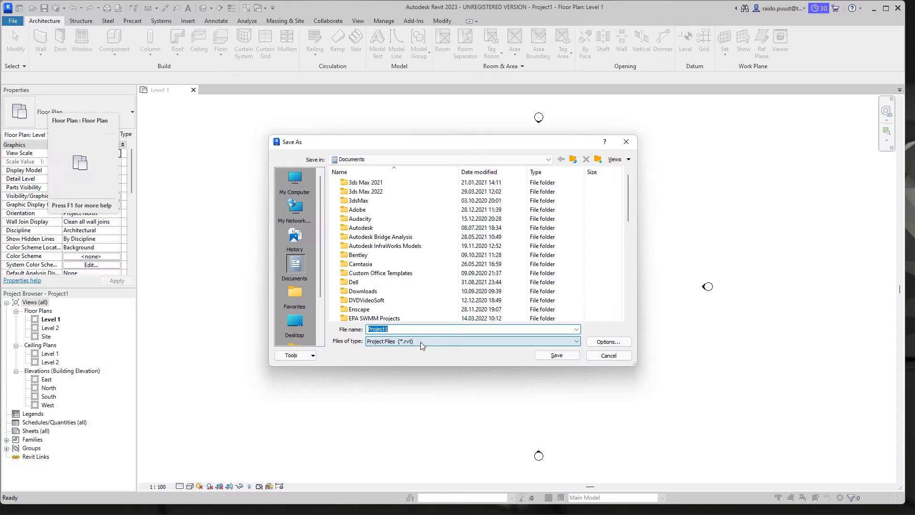
pyautogui.click(408, 344)
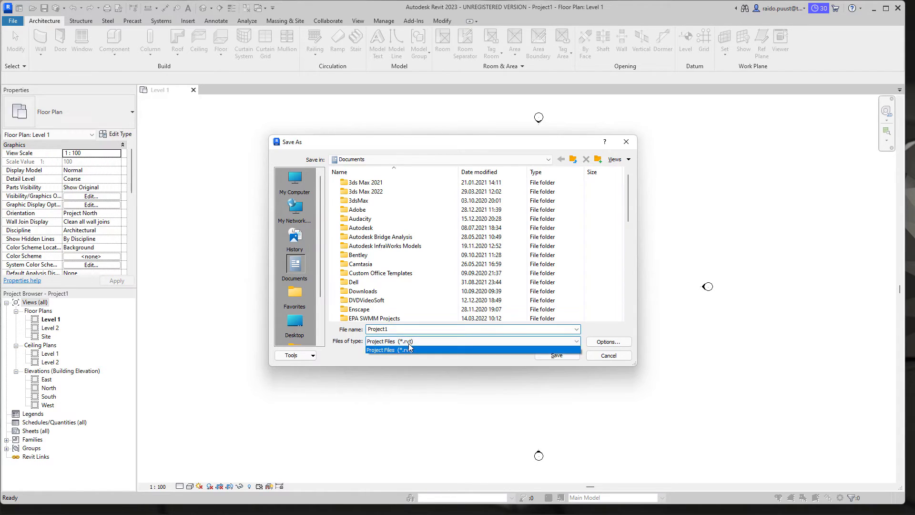
pyautogui.click(404, 350)
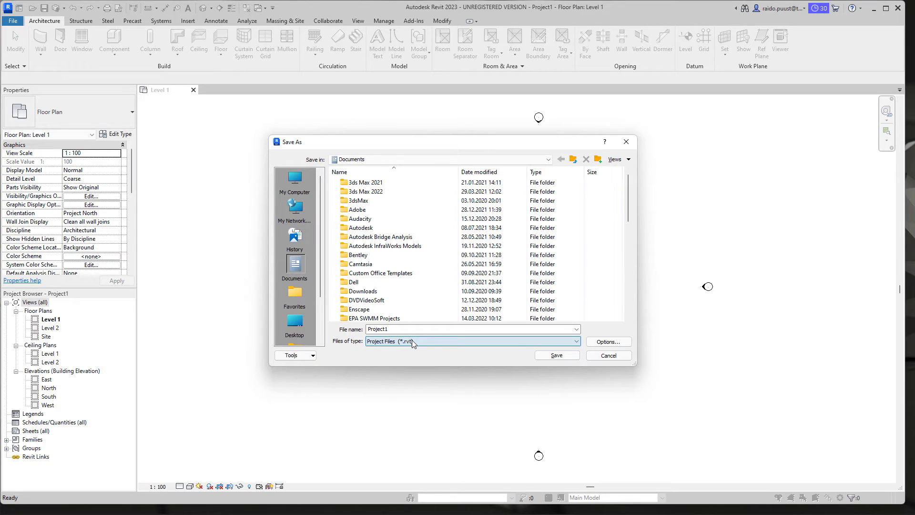
pyautogui.press('Escape')
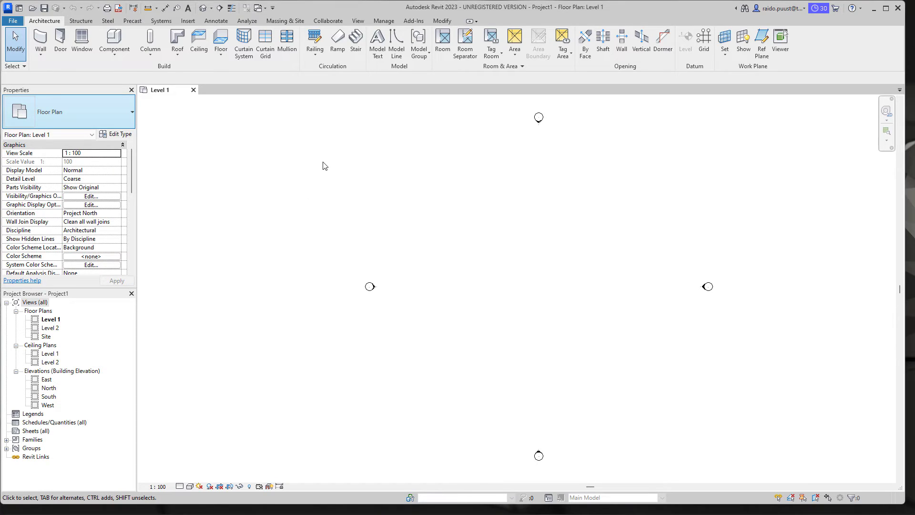
# Show the File Locations page of Revit's Options dialog with the project template list
pyautogui.click(13, 21)
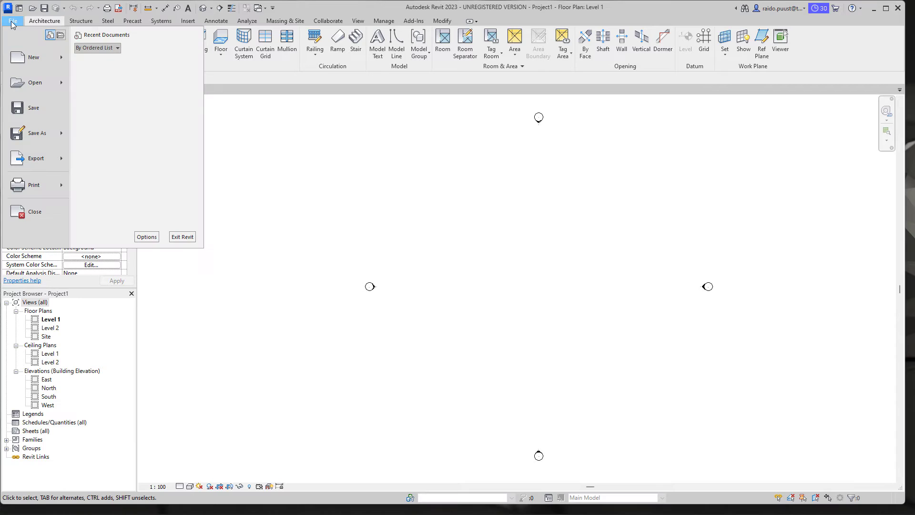
pyautogui.click(147, 237)
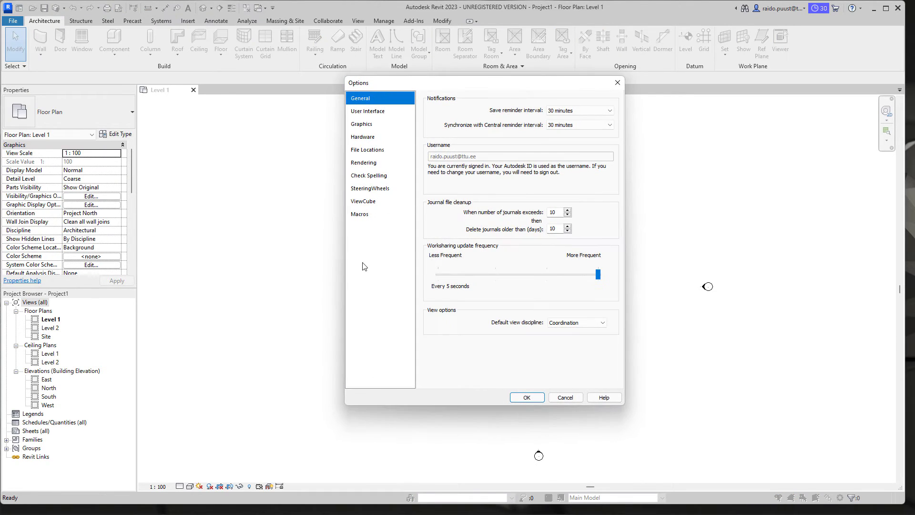
pyautogui.click(364, 151)
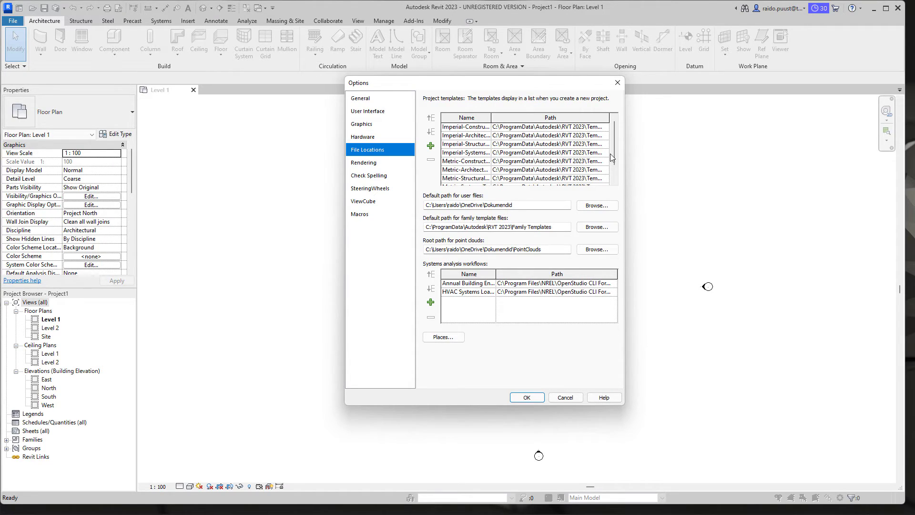
pyautogui.moveTo(613, 151)
pyautogui.mouseDown()
pyautogui.moveTo(614, 161)
pyautogui.moveTo(614, 143)
pyautogui.mouseUp()
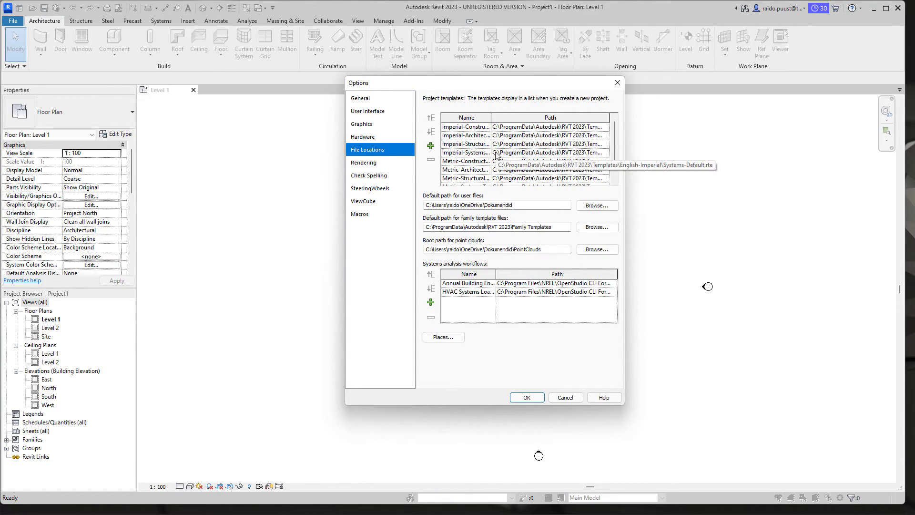
pyautogui.moveTo(615, 143); pyautogui.dragTo(615, 149)
pyautogui.scroll(-1, 614, 128)
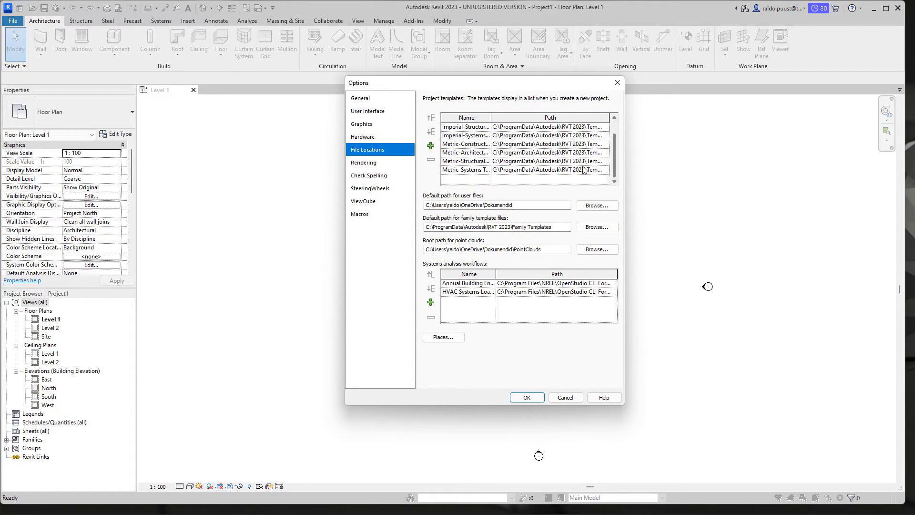
pyautogui.scroll(2, 476, 135)
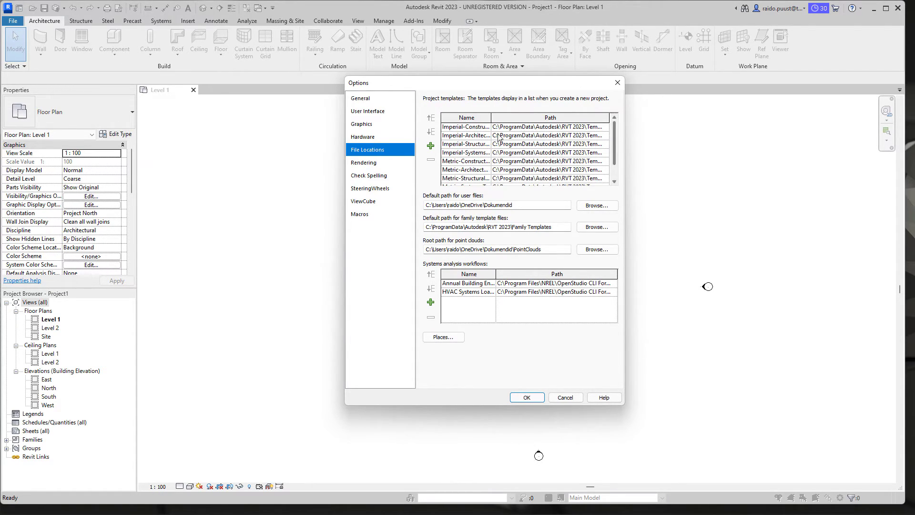
# Remove the four Imperial templates from the list and widen the Name column
pyautogui.click(451, 127)
pyautogui.click(431, 159)
pyautogui.click(430, 160)
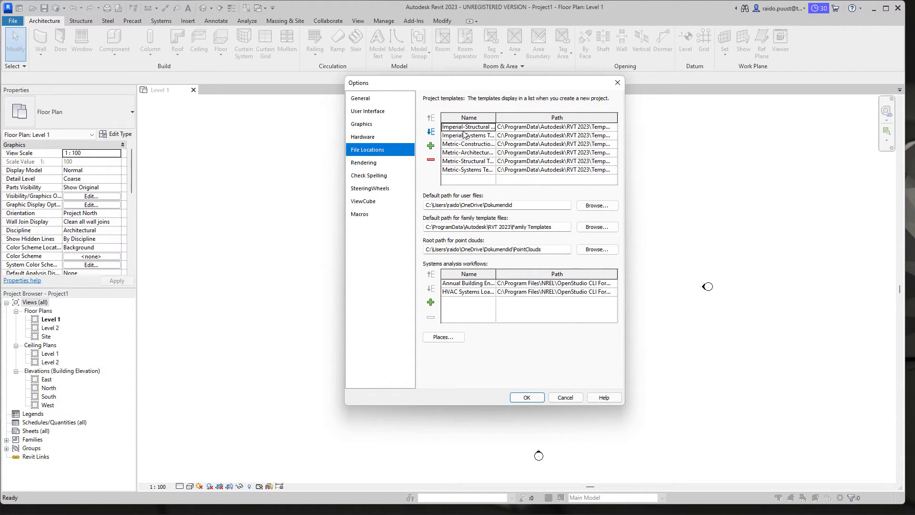
pyautogui.click(432, 158)
pyautogui.click(432, 158)
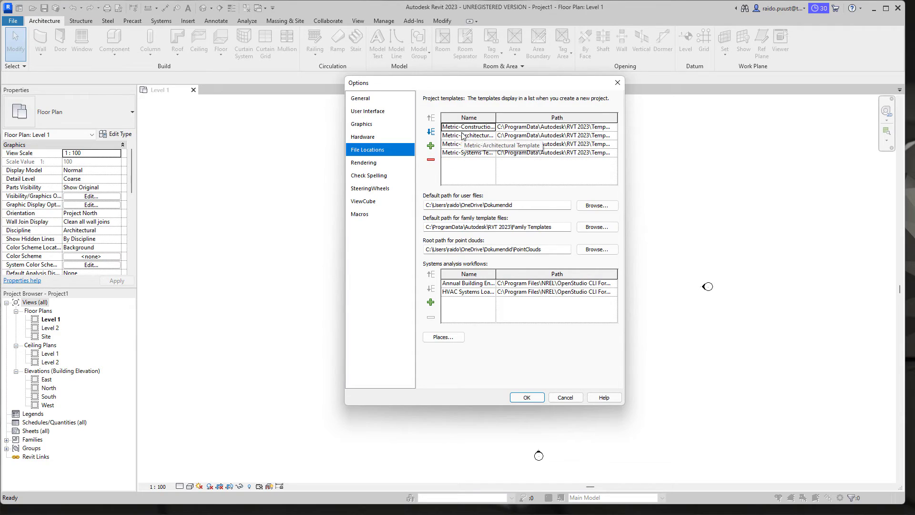
pyautogui.doubleClick(496, 118)
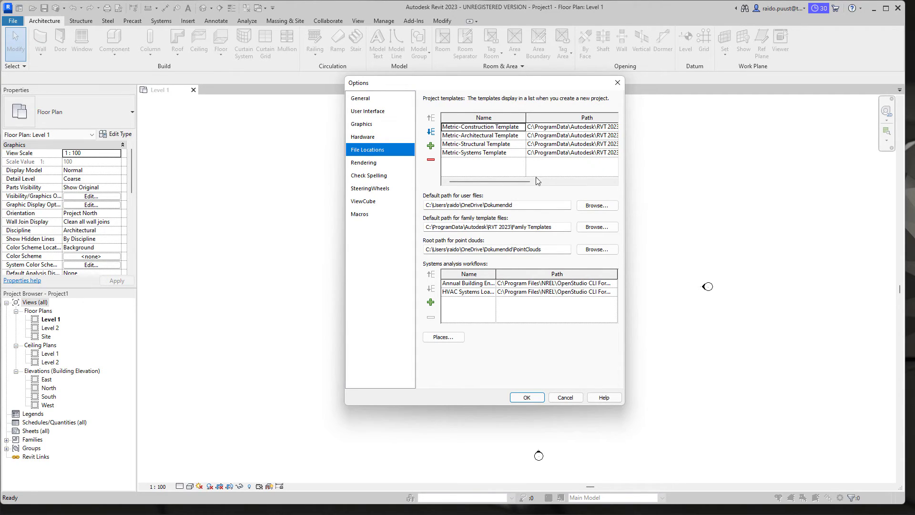
pyautogui.click(608, 231)
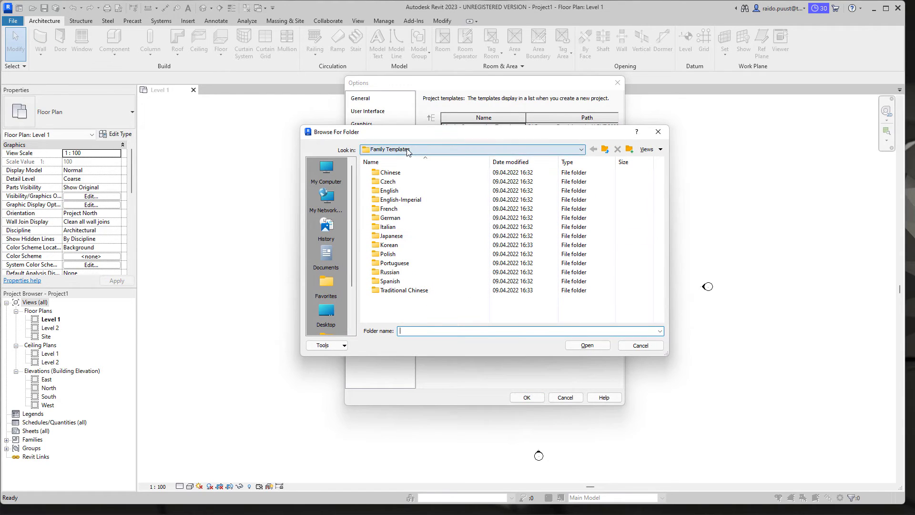
pyautogui.click(407, 149)
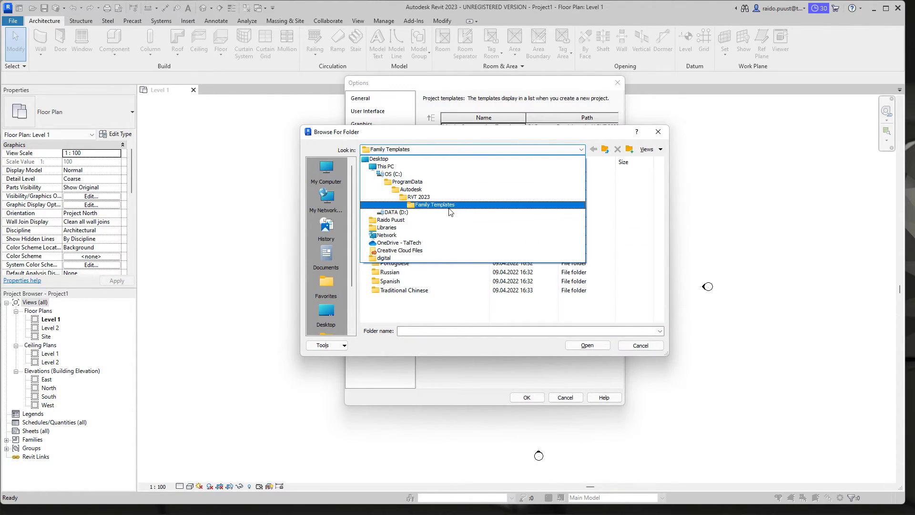
pyautogui.click(422, 197)
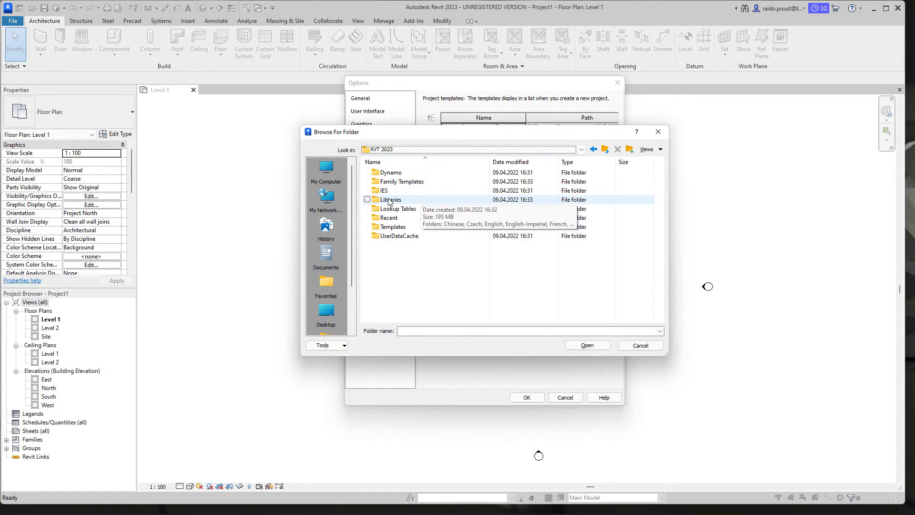
pyautogui.doubleClick(389, 200)
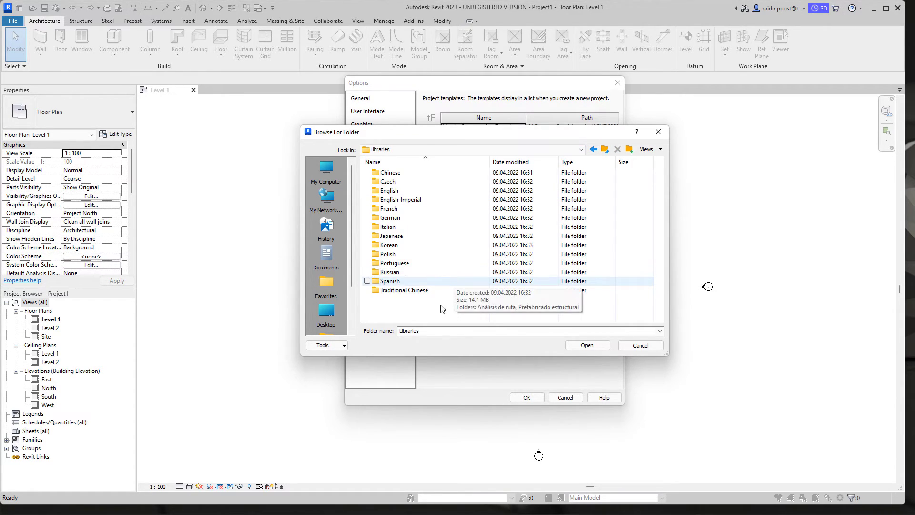
pyautogui.doubleClick(388, 191)
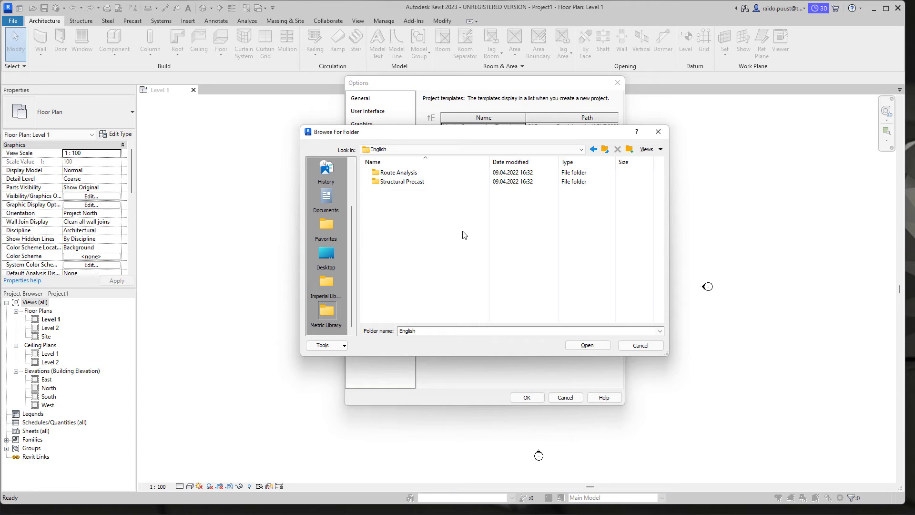
# Cancel the folder browse, accept the Options, and close the Autodesk My updates window
pyautogui.click(640, 345)
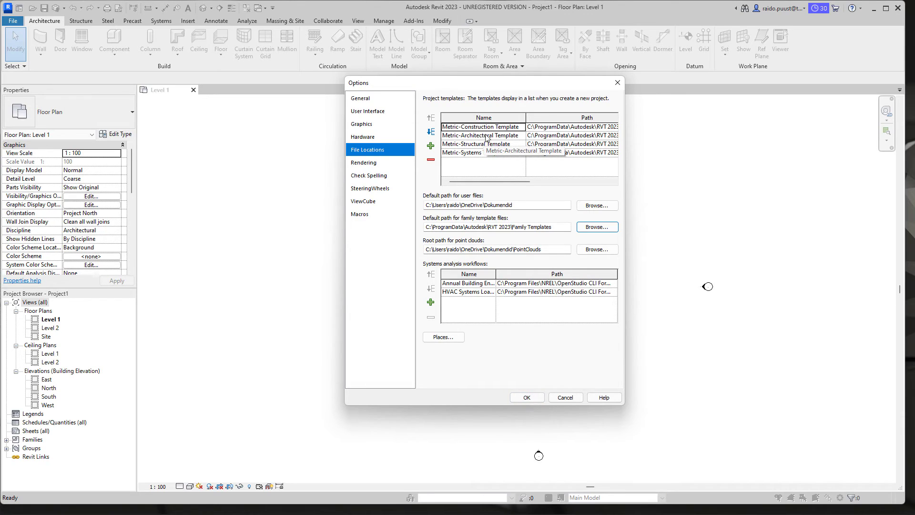
pyautogui.click(525, 397)
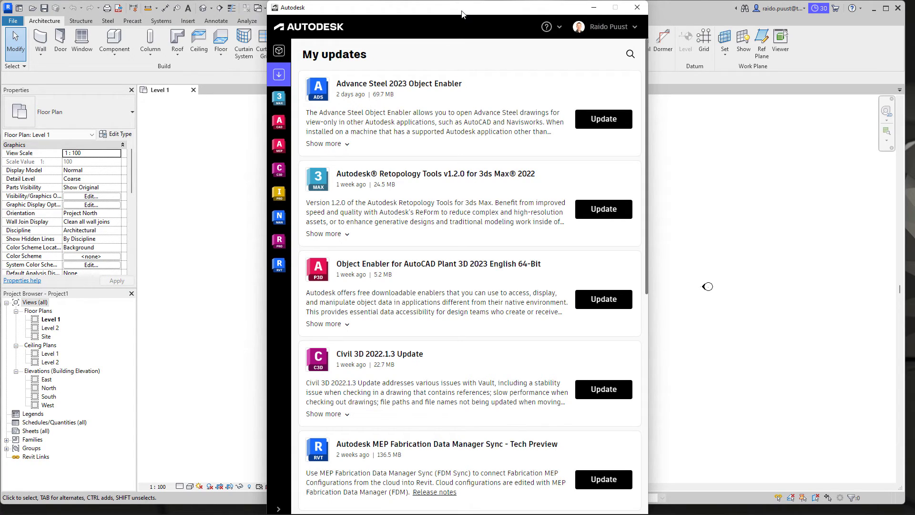
pyautogui.moveTo(462, 10); pyautogui.dragTo(483, 11)
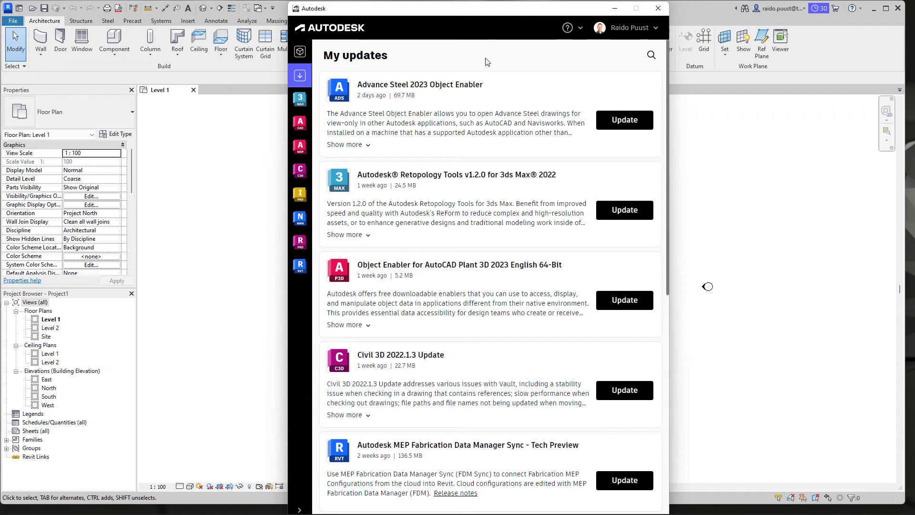
pyautogui.click(657, 9)
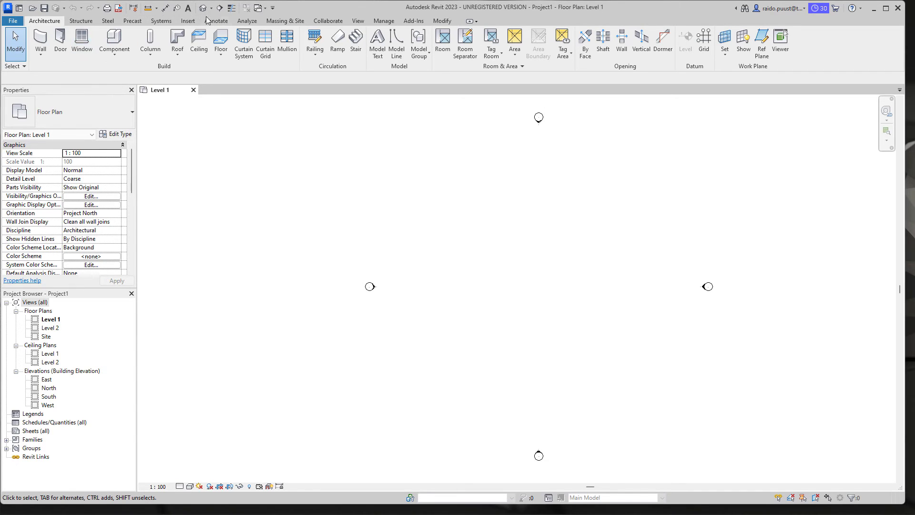
# Open the Load Autodesk Family library from the Insert tab
pyautogui.click(193, 22)
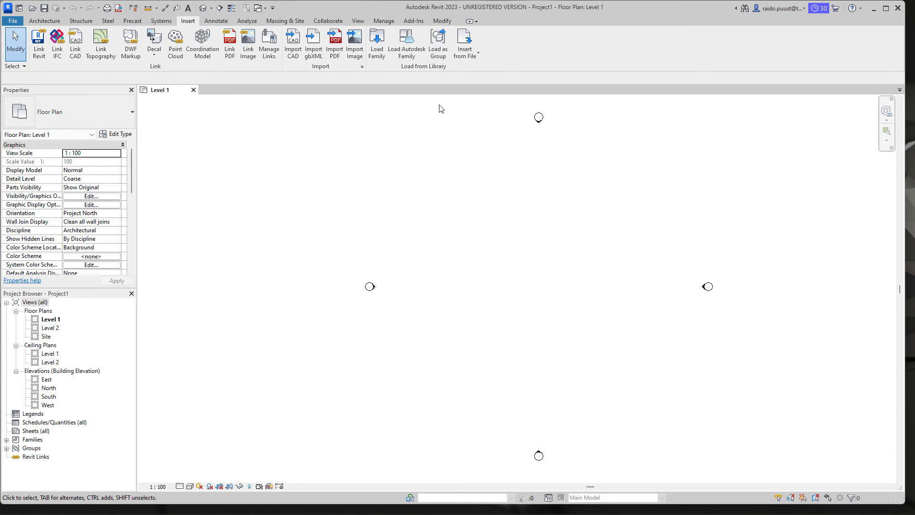
pyautogui.click(404, 56)
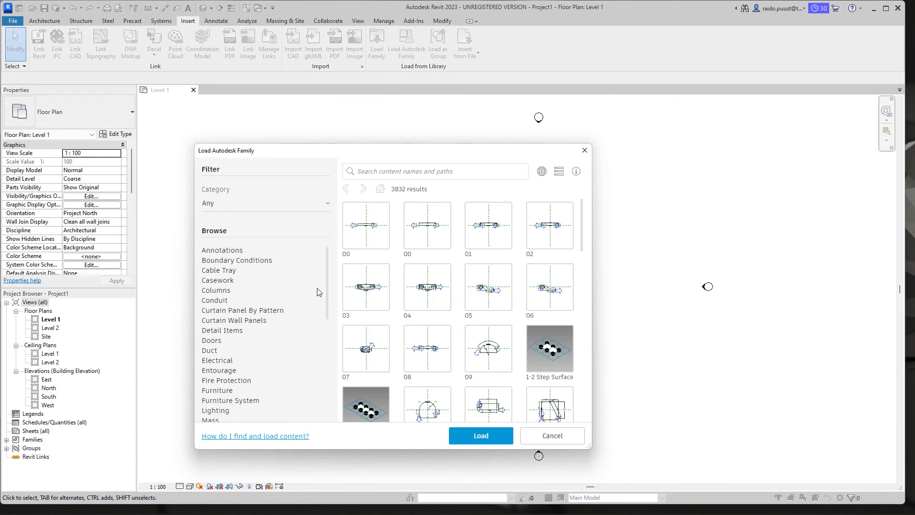
pyautogui.click(324, 205)
pyautogui.click(323, 206)
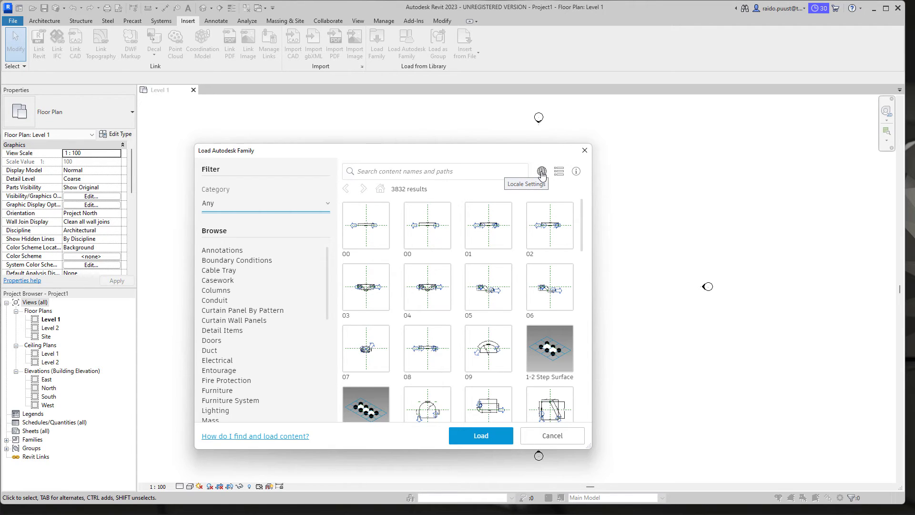
# Set the library region to United States - Metric and show results as a list
pyautogui.click(542, 172)
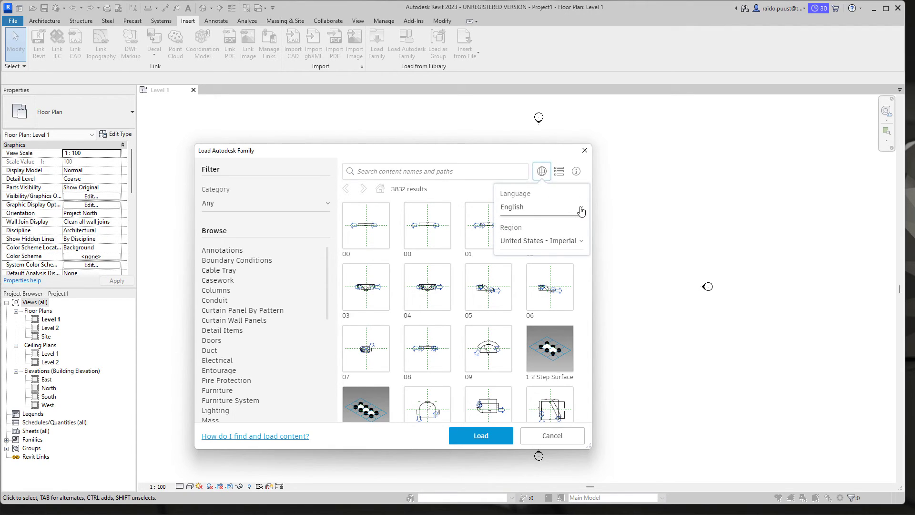
pyautogui.click(581, 243)
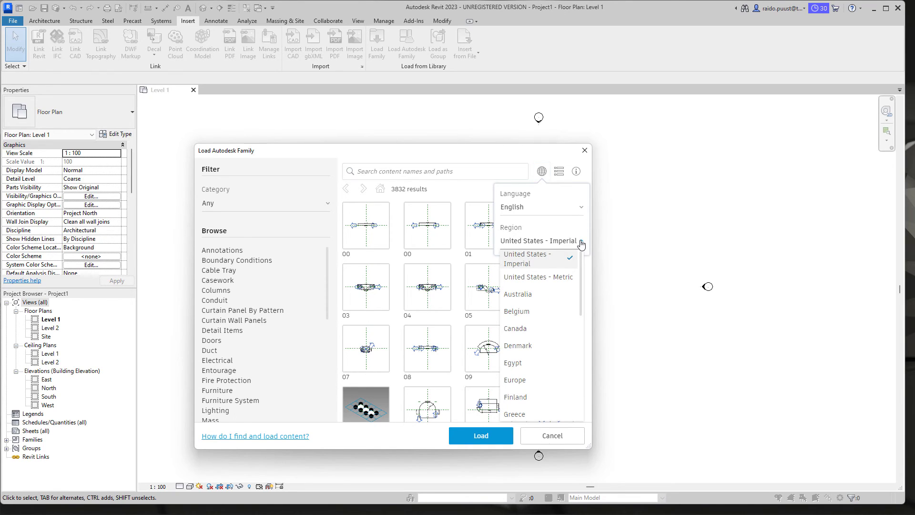
pyautogui.click(537, 283)
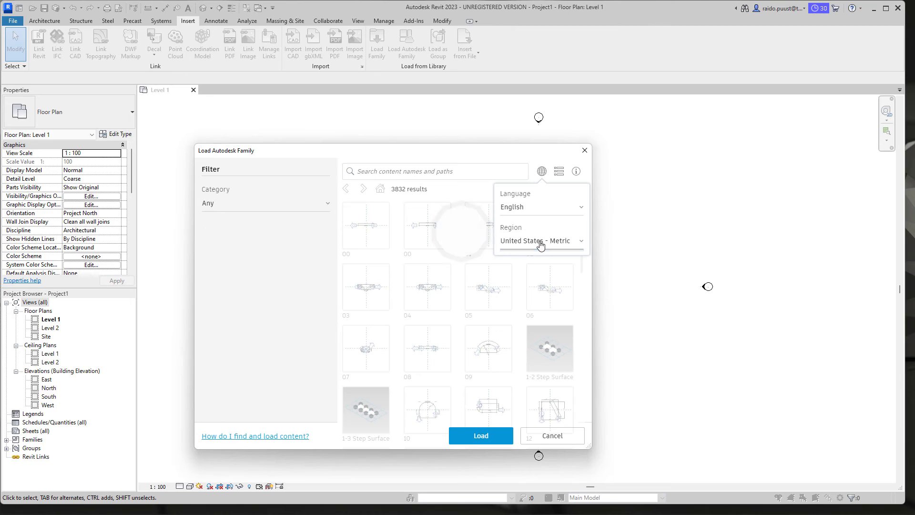
pyautogui.click(559, 172)
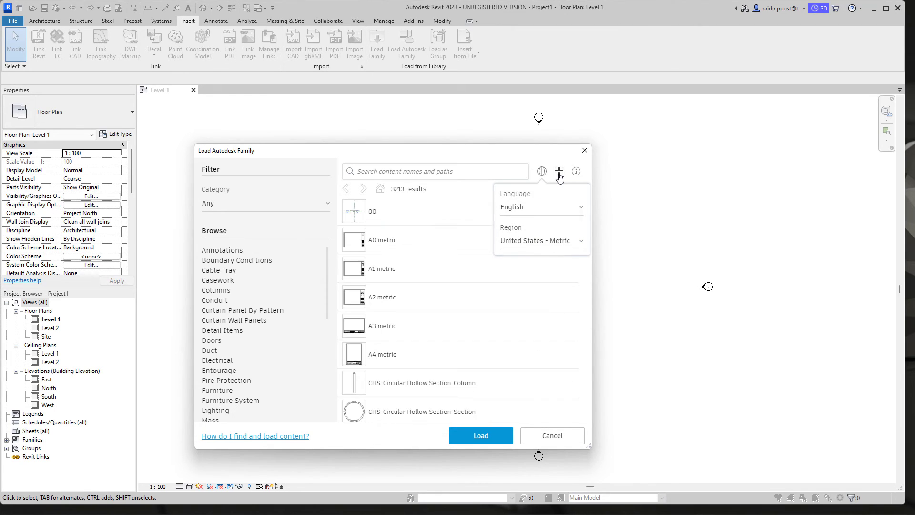
# Return to thumbnail view and browse the 315 metric Annotations families
pyautogui.click(559, 173)
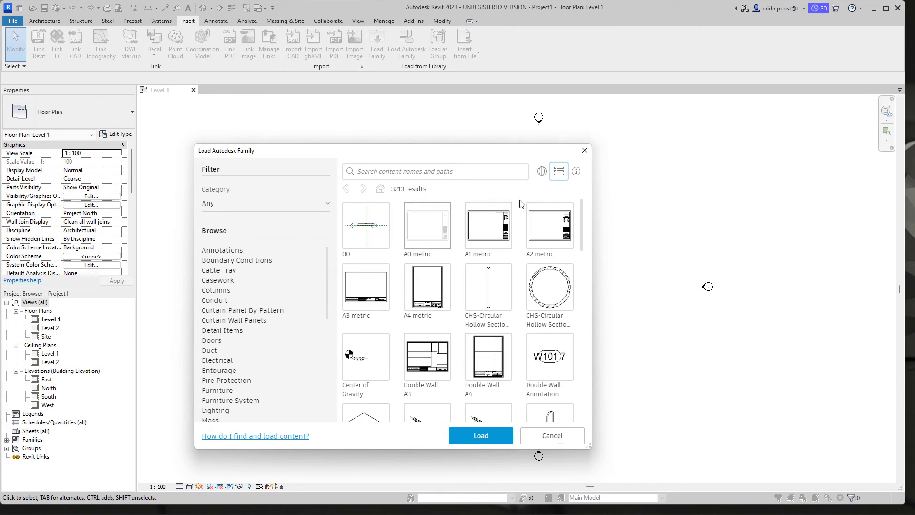
pyautogui.click(223, 251)
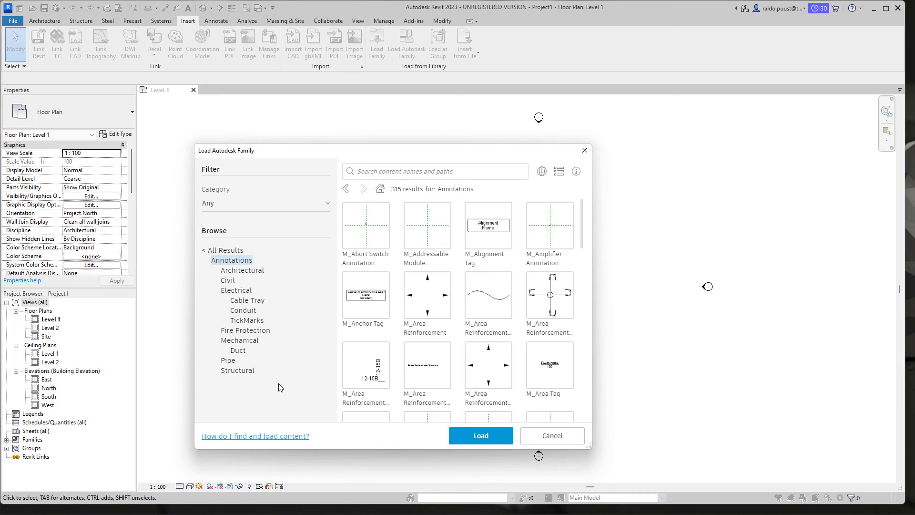
pyautogui.moveTo(394, 154); pyautogui.dragTo(416, 146)
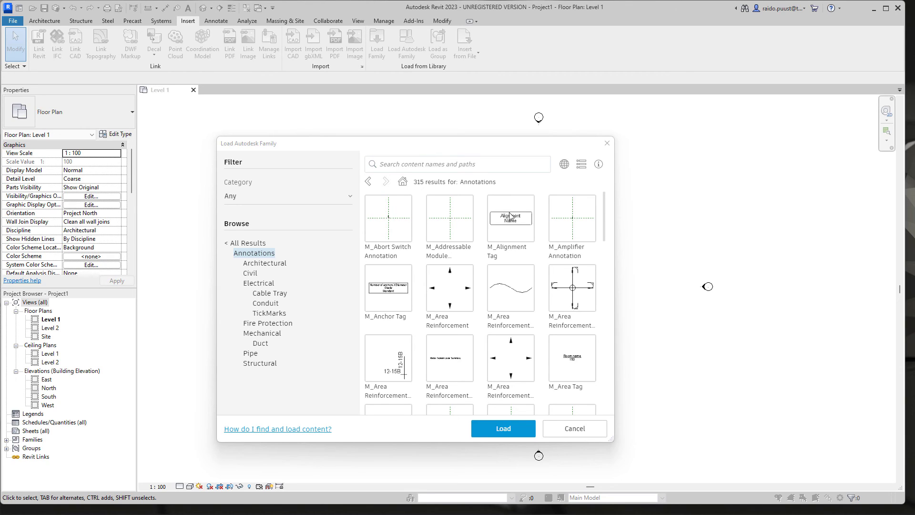
pyautogui.click(590, 444)
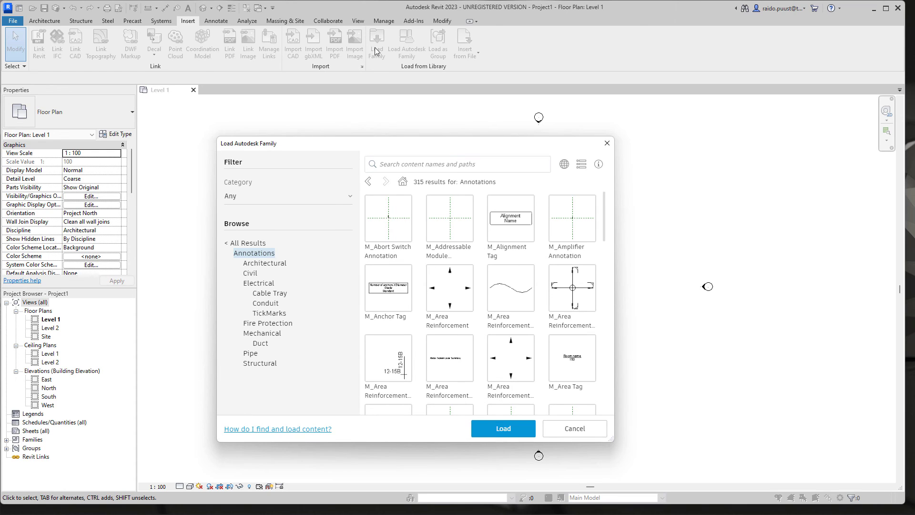
pyautogui.click(583, 428)
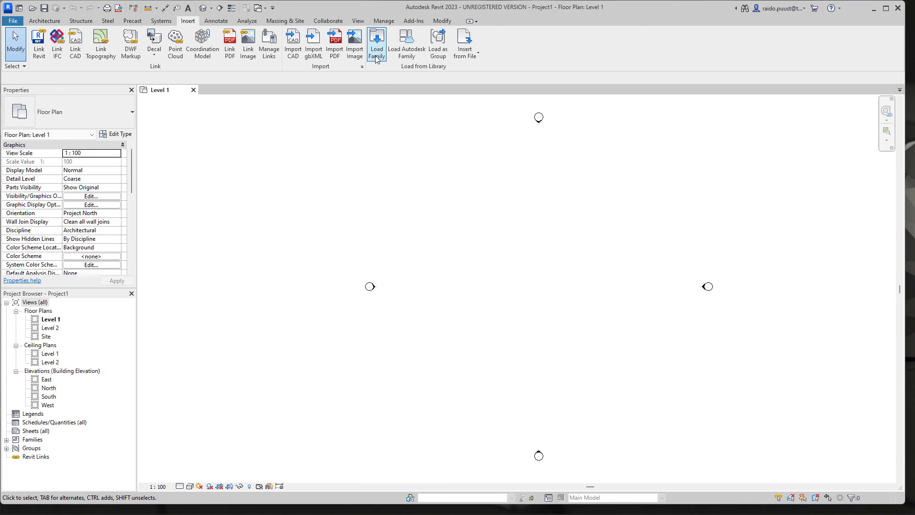